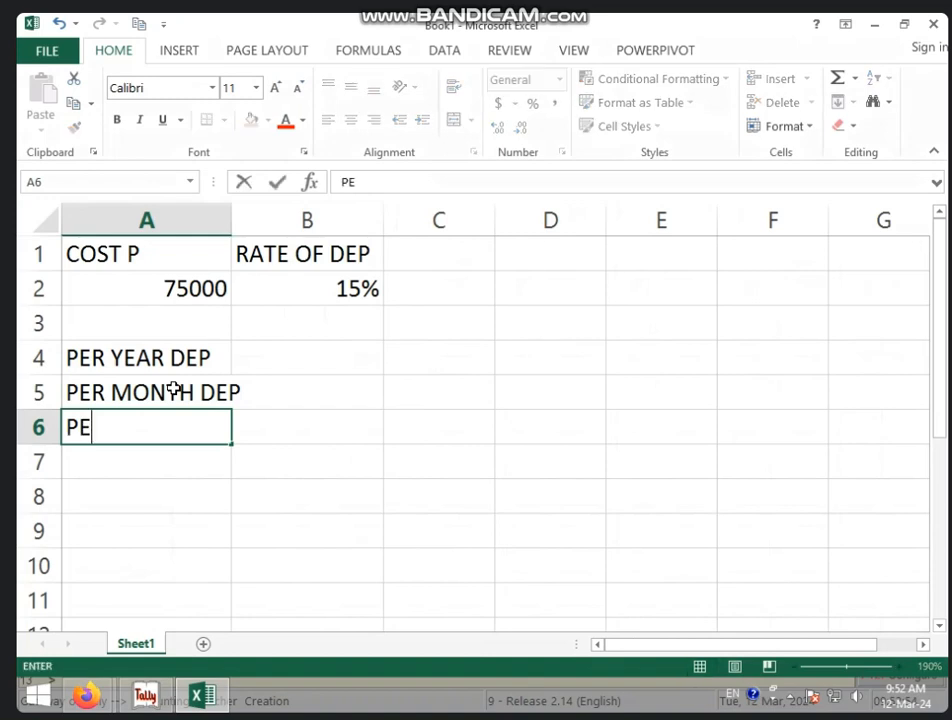
Step: Complete the label "PER DAY DEP" in cell A6 and widen column A to fit the depreciation labels
text(EP)
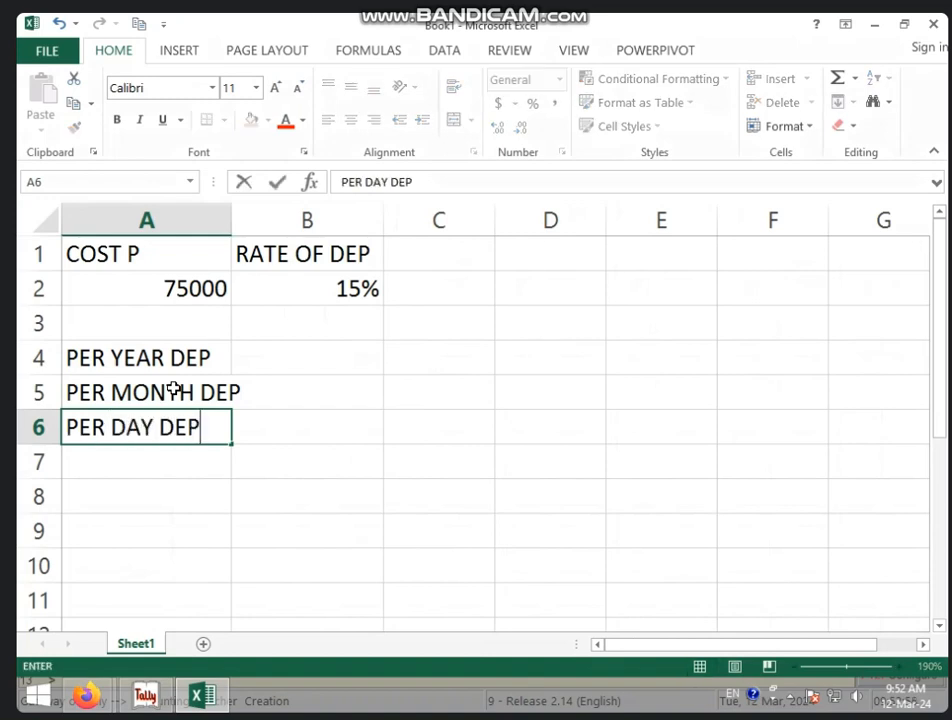
click(378, 425)
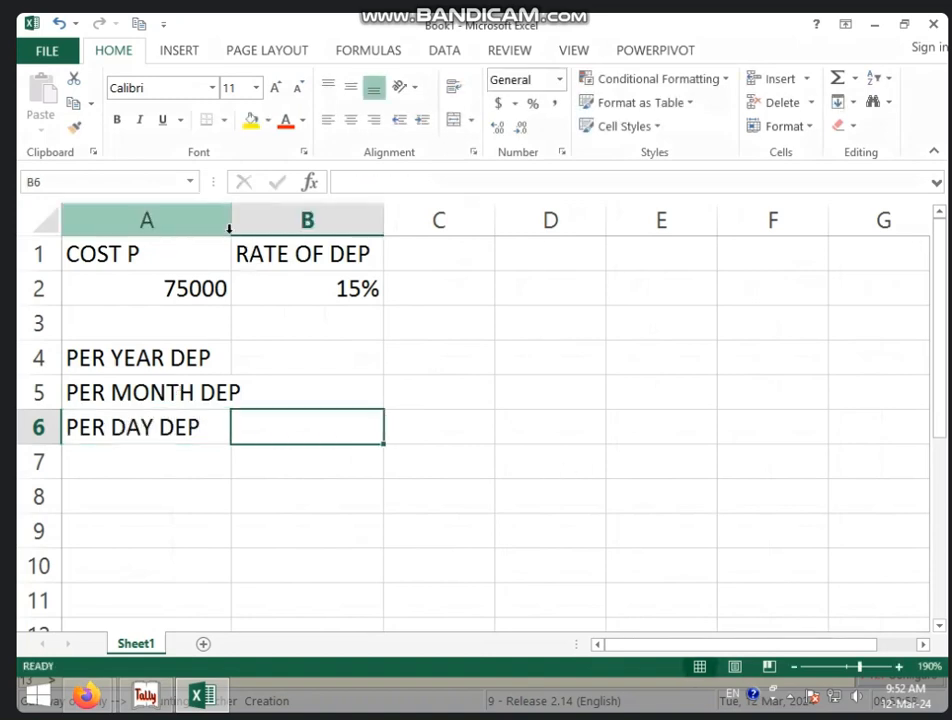
drag(231, 220, 255, 225)
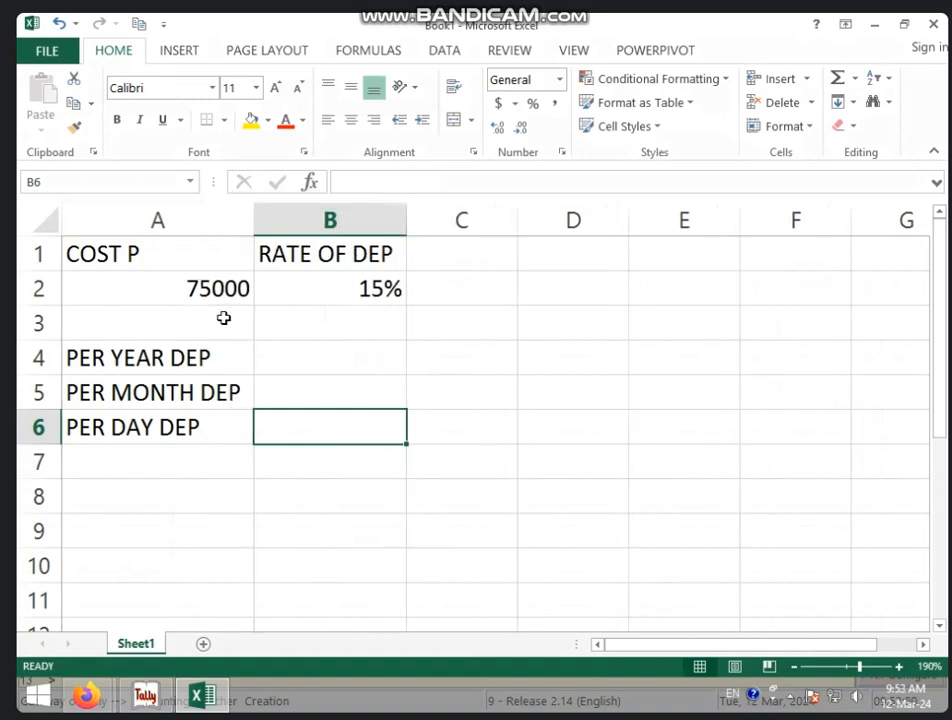
click(216, 358)
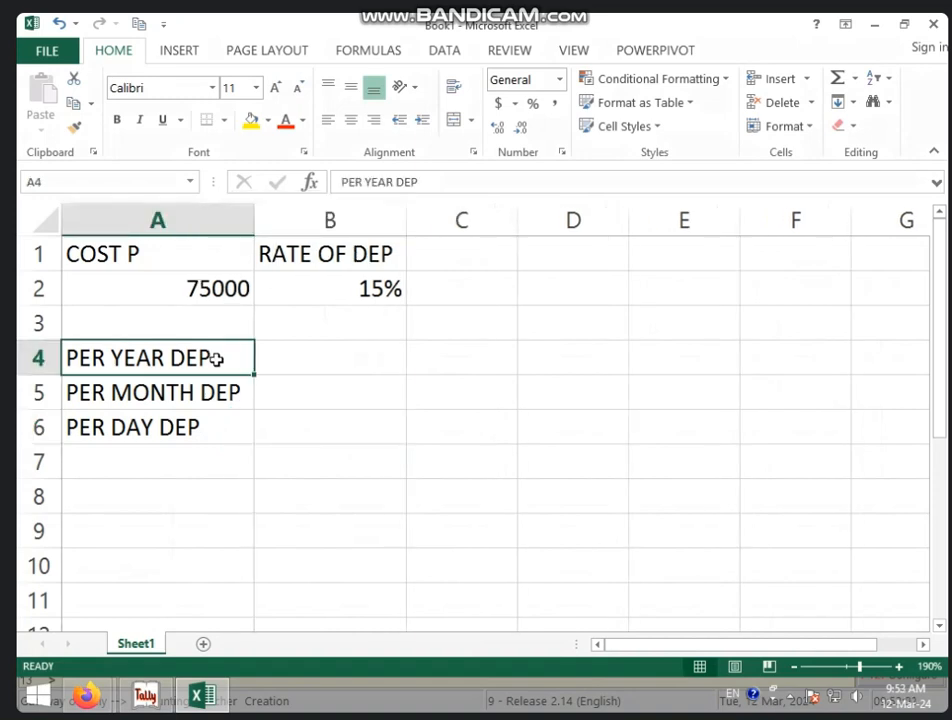
click(291, 389)
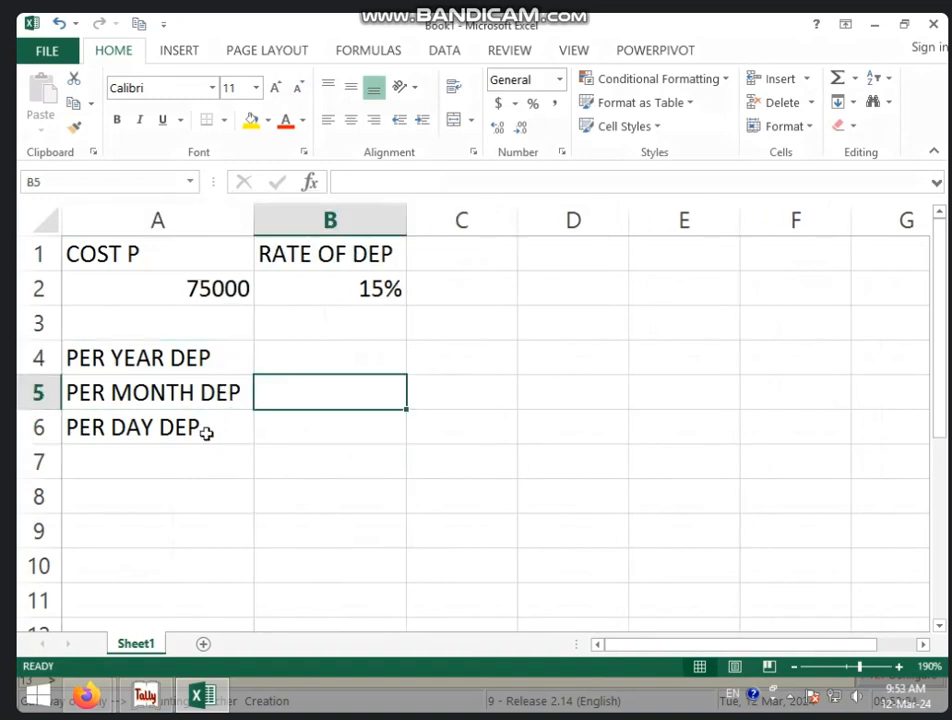
click(298, 437)
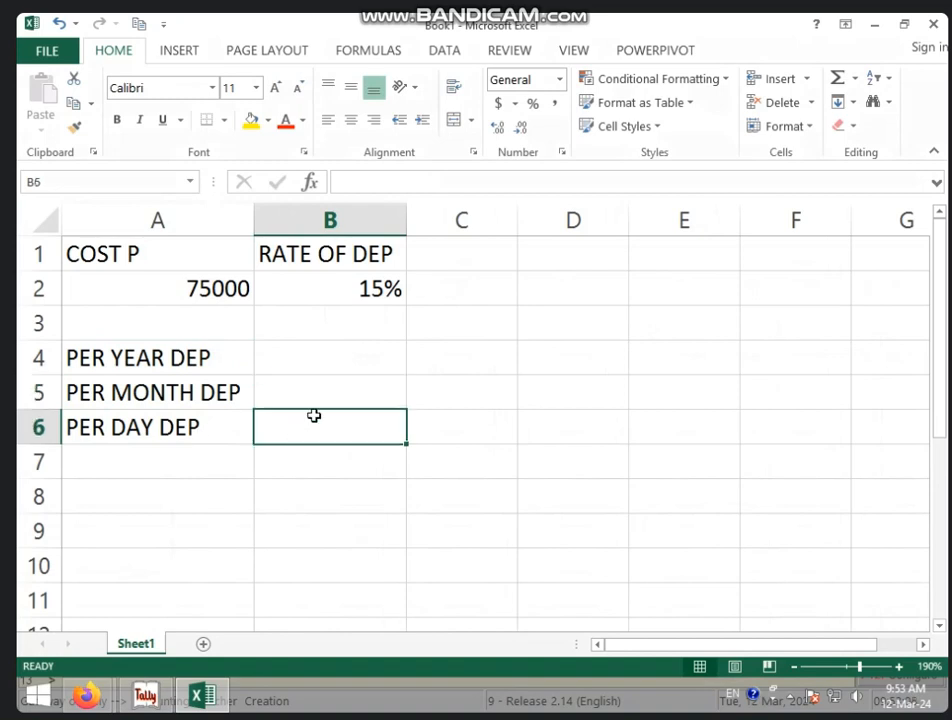
Step: Calculate the yearly depreciation in cell B4 with the formula =A2*B2
click(324, 363)
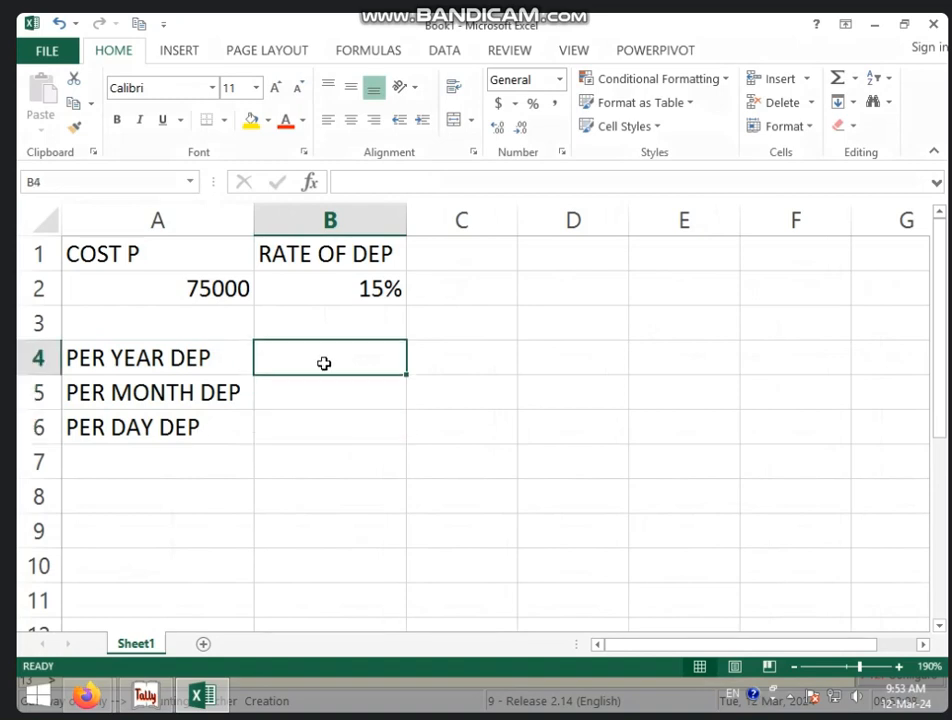
text(=)
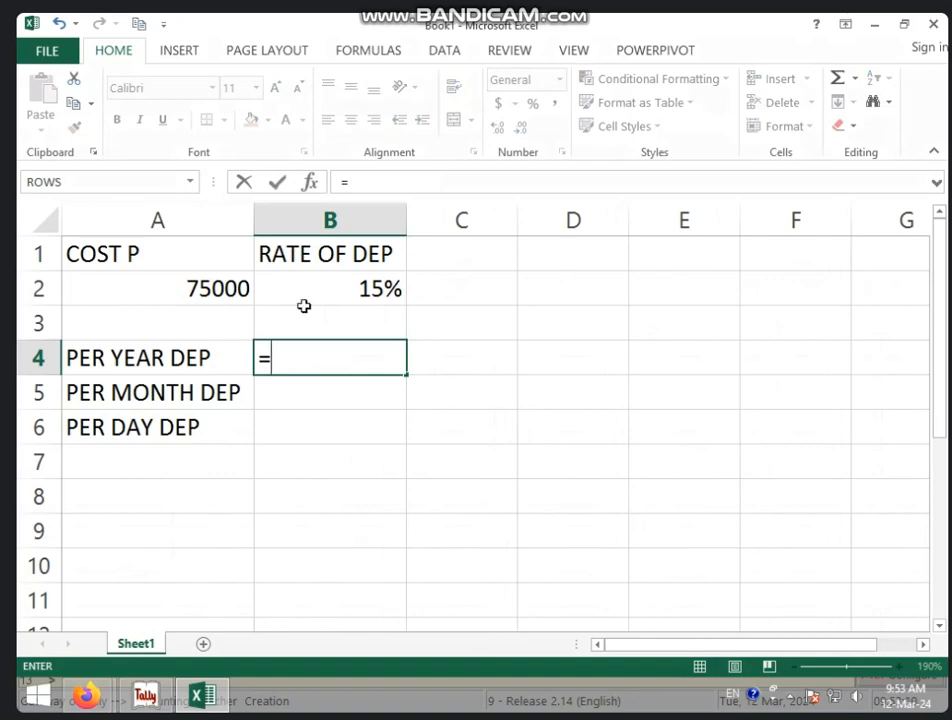
click(230, 288)
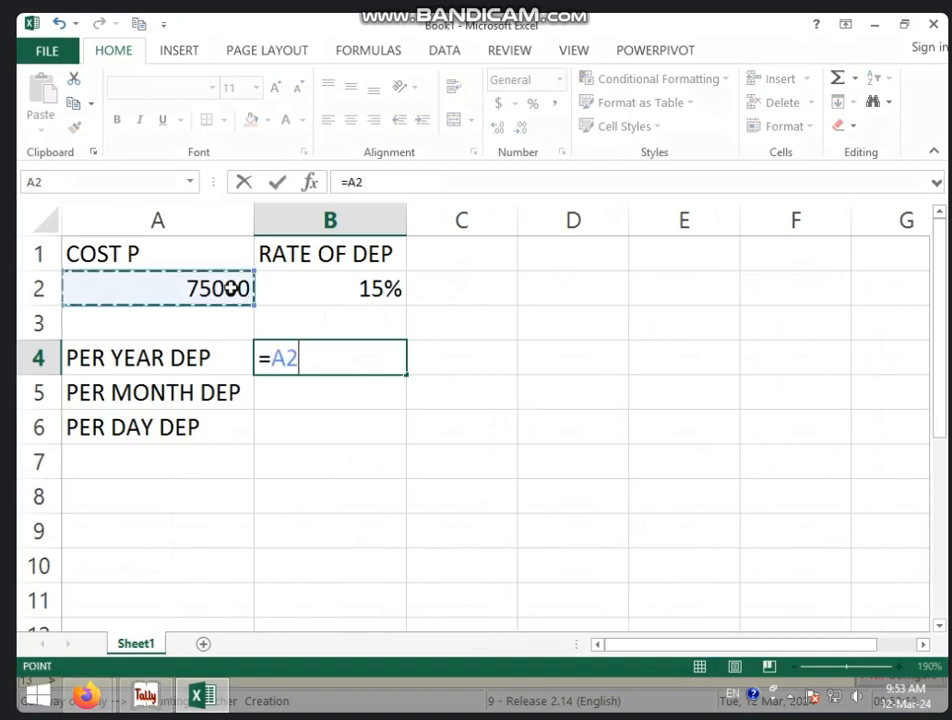
text(*)
click(342, 290)
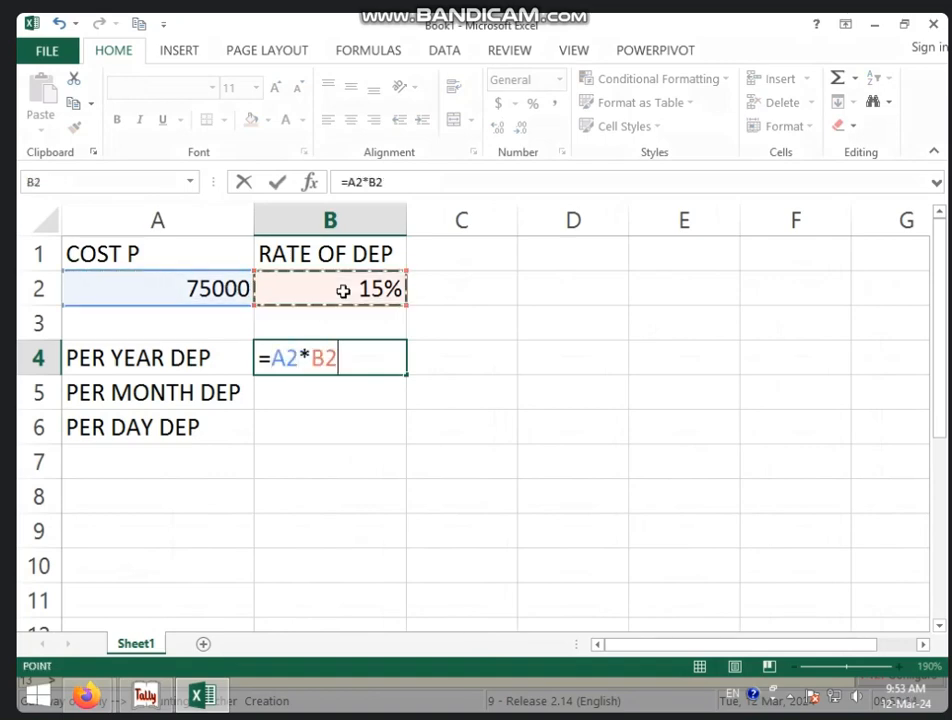
key(Return)
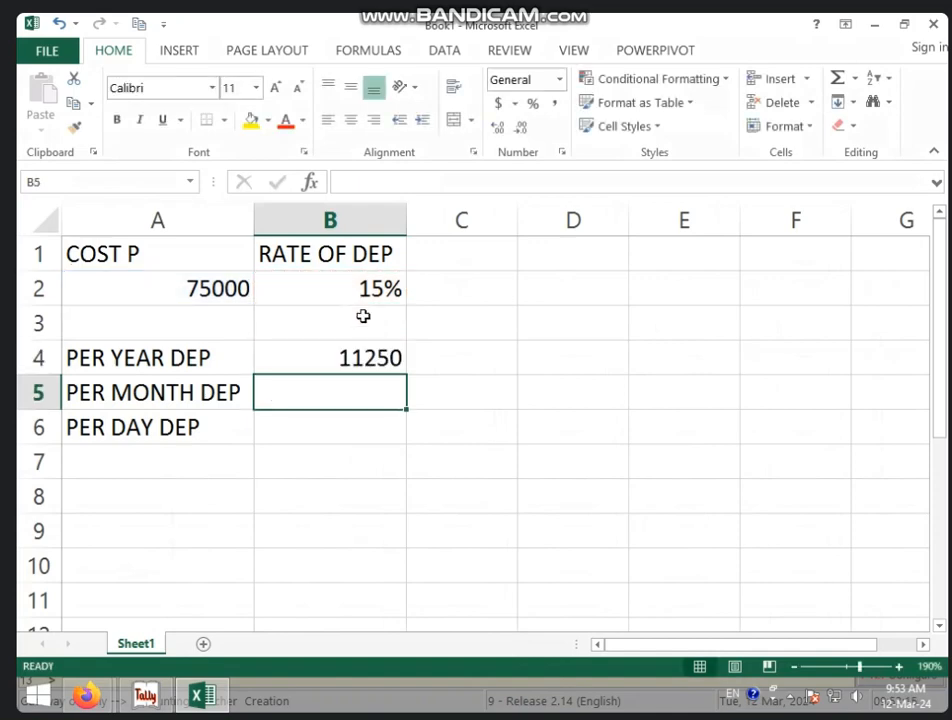
click(349, 357)
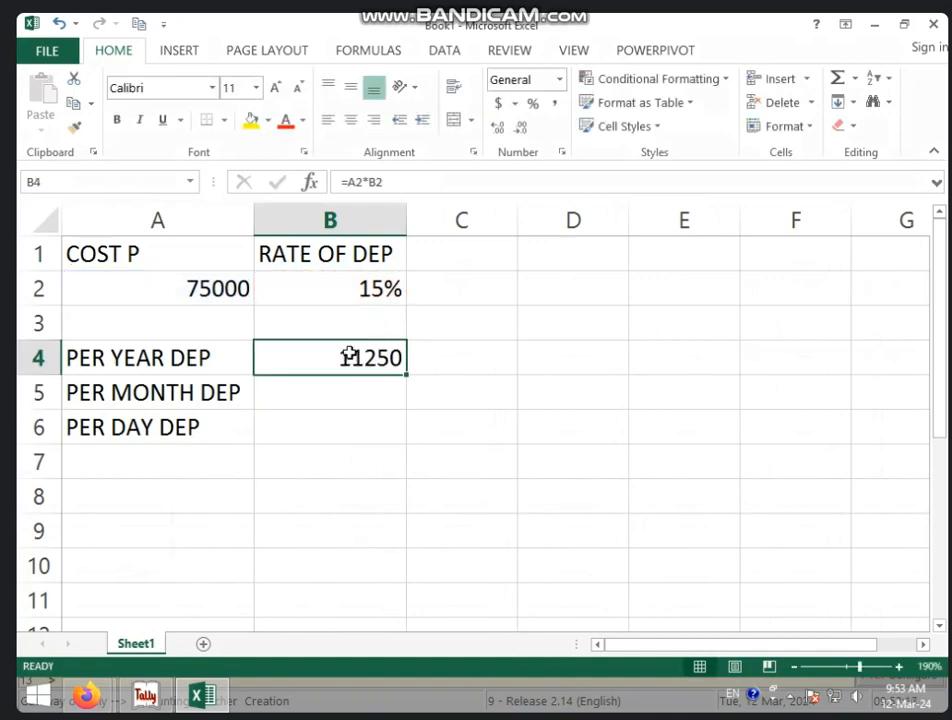
Step: Calculate the monthly depreciation in cell B5 with the formula =B4/12
click(307, 396)
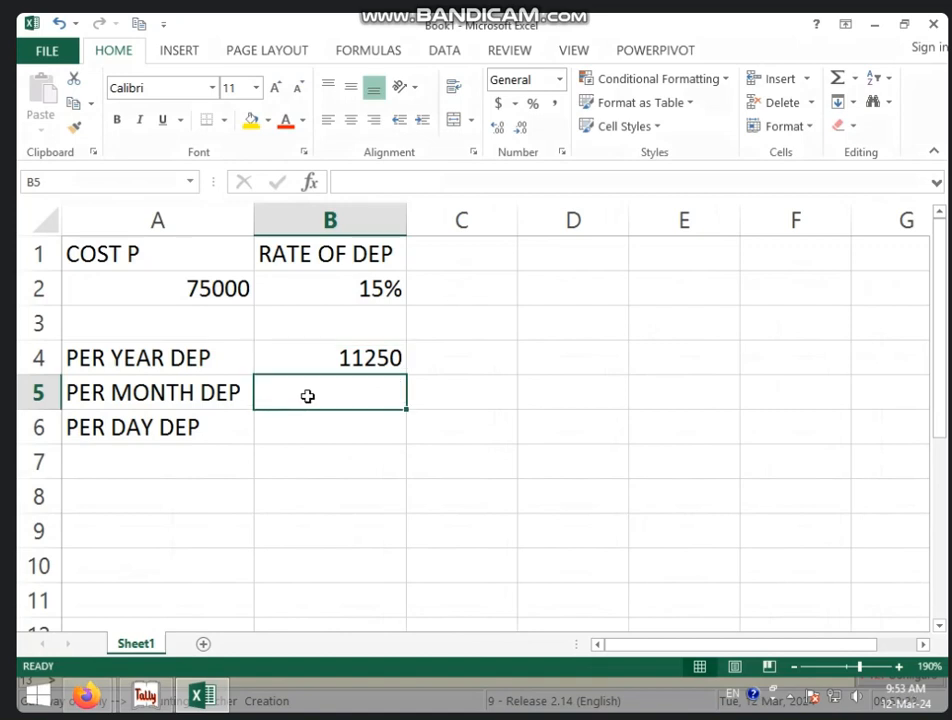
text(=)
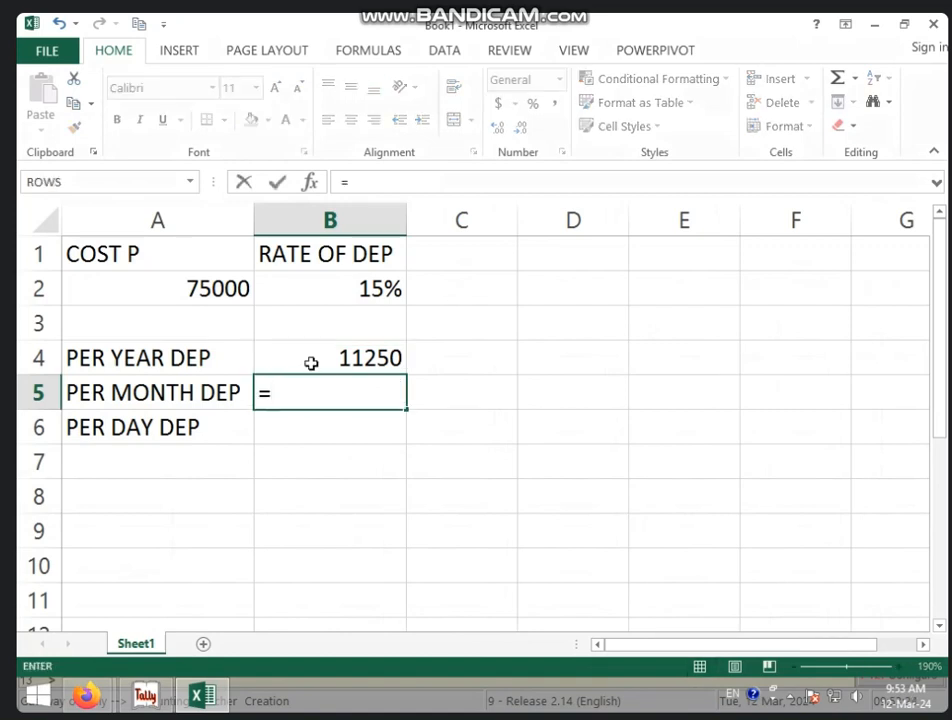
click(309, 358)
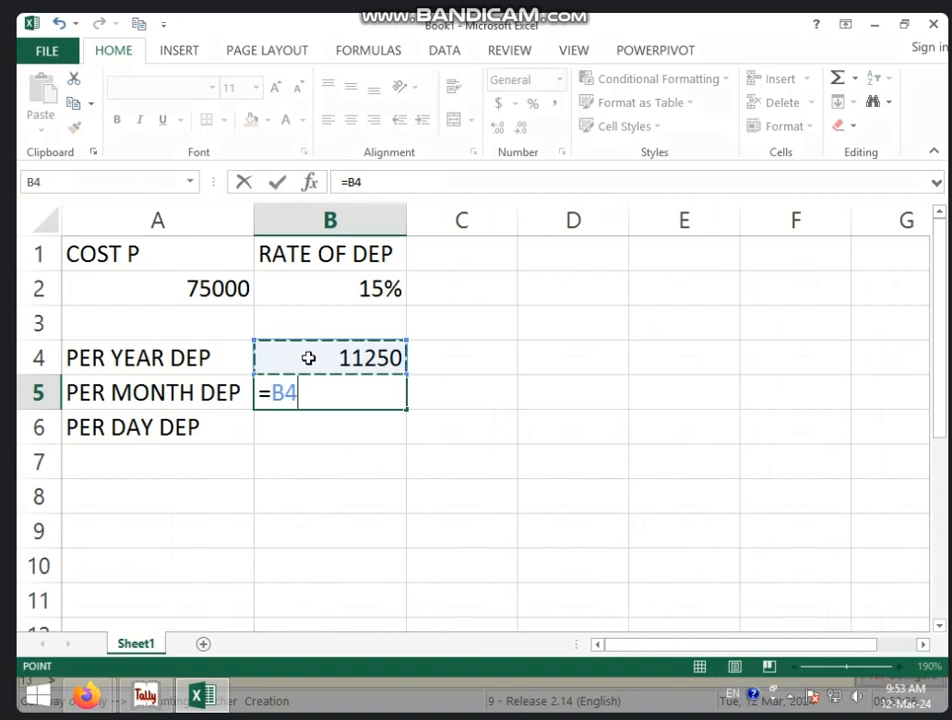
text(/1)
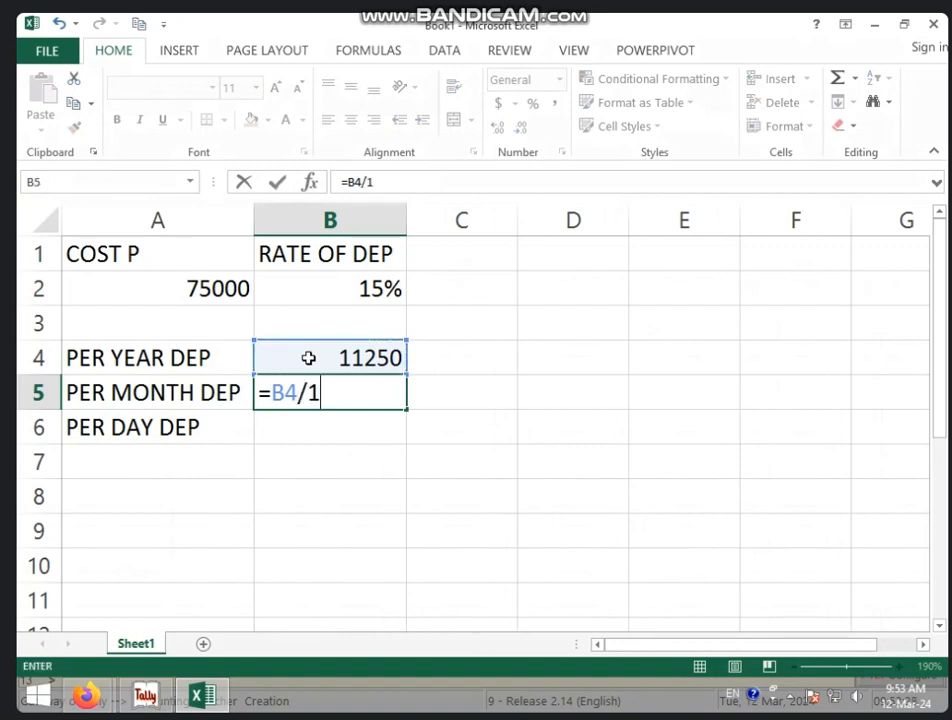
text(2)
key(Return)
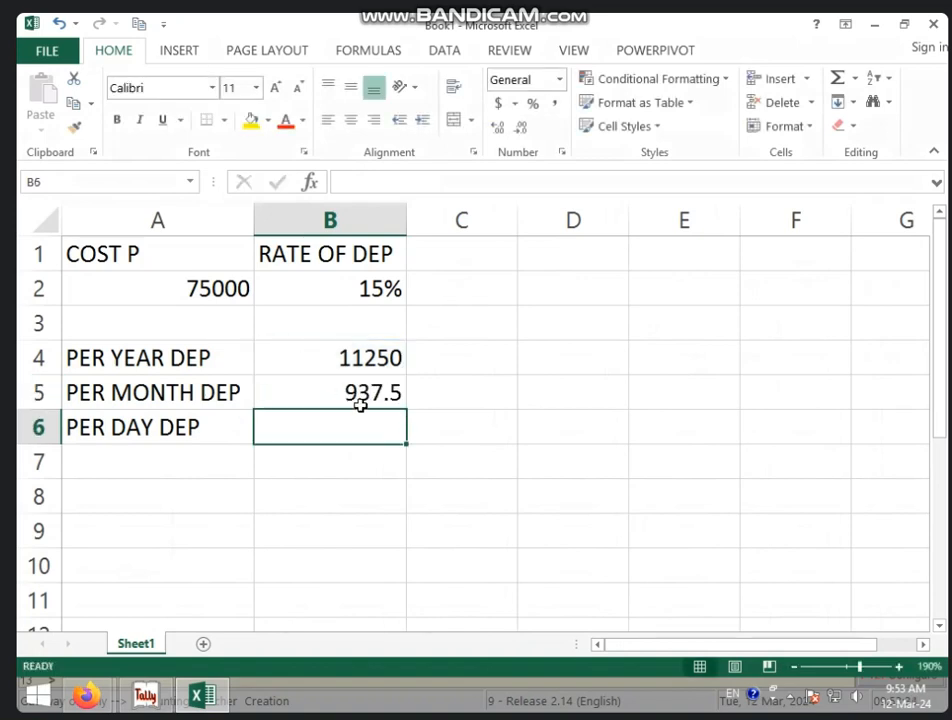
Step: Calculate the daily depreciation in cell B6 with the formula =B4/365
text(=)
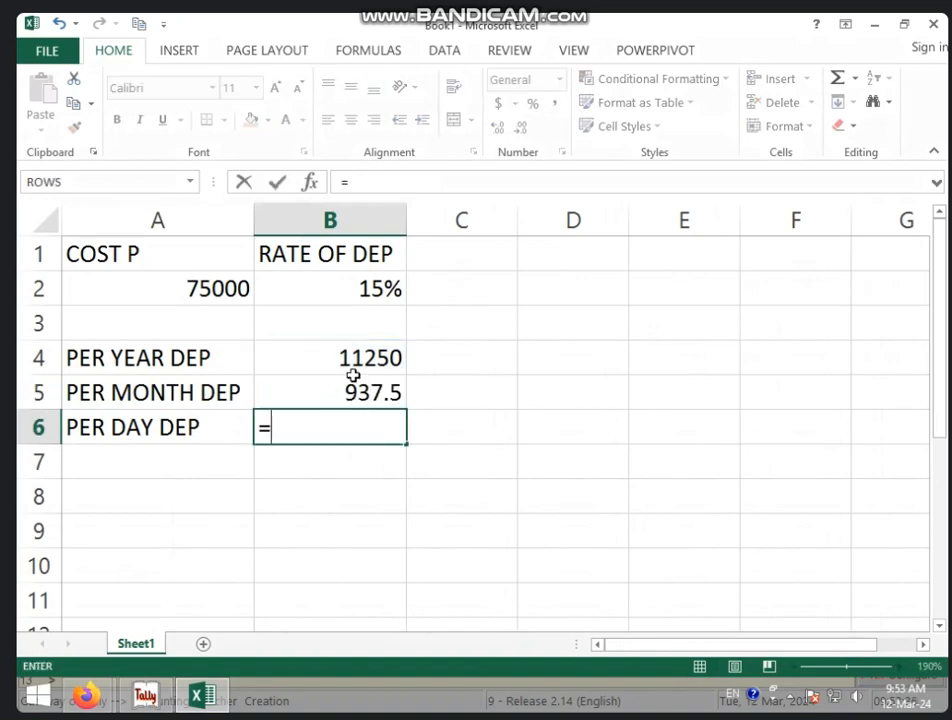
click(302, 358)
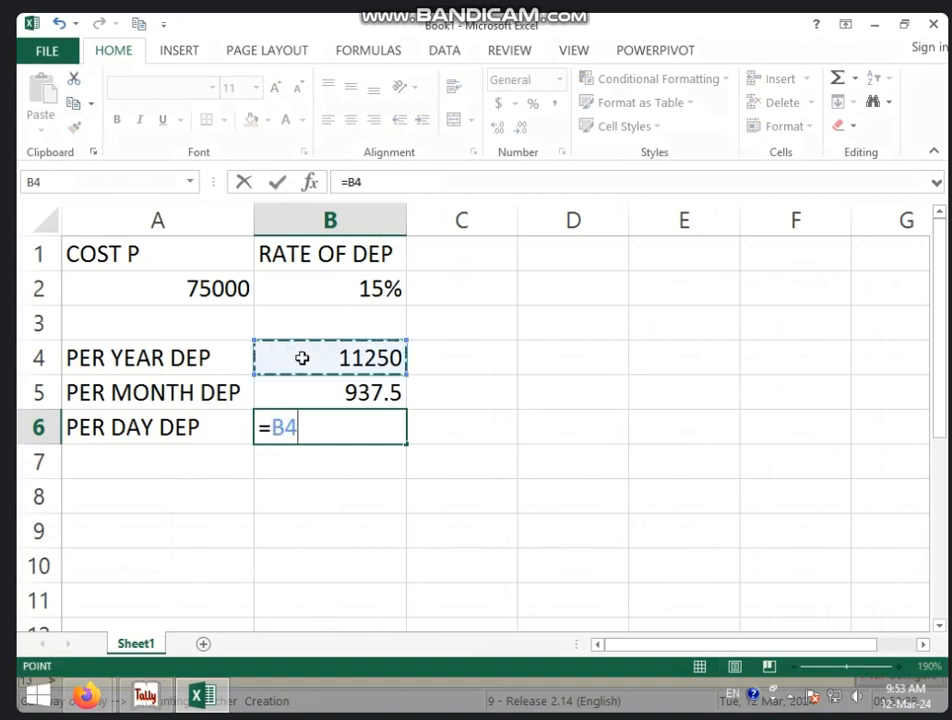
text(/365)
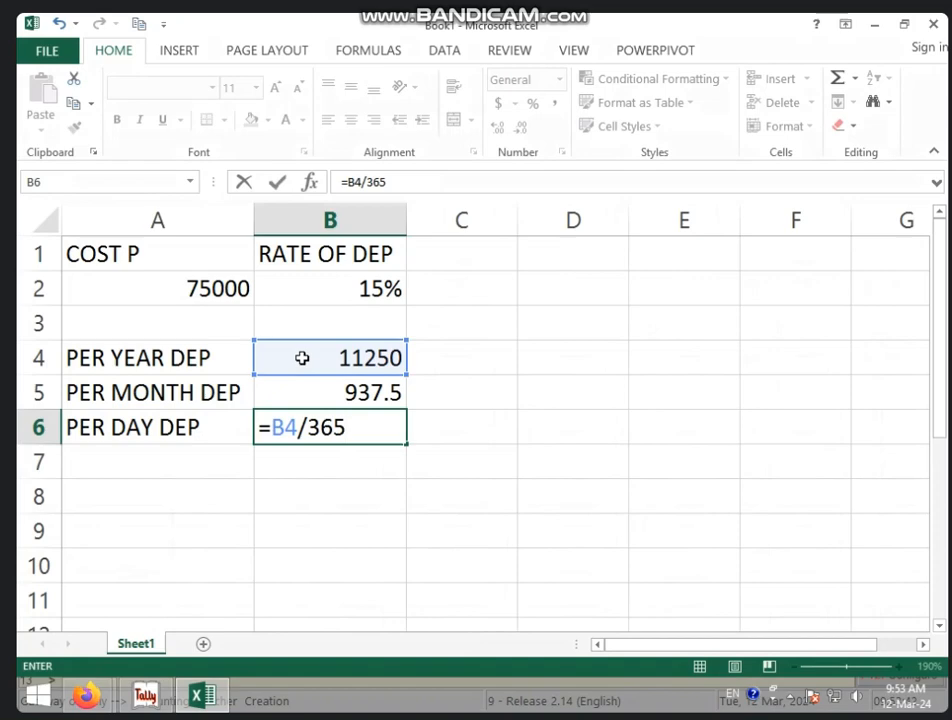
key(Return)
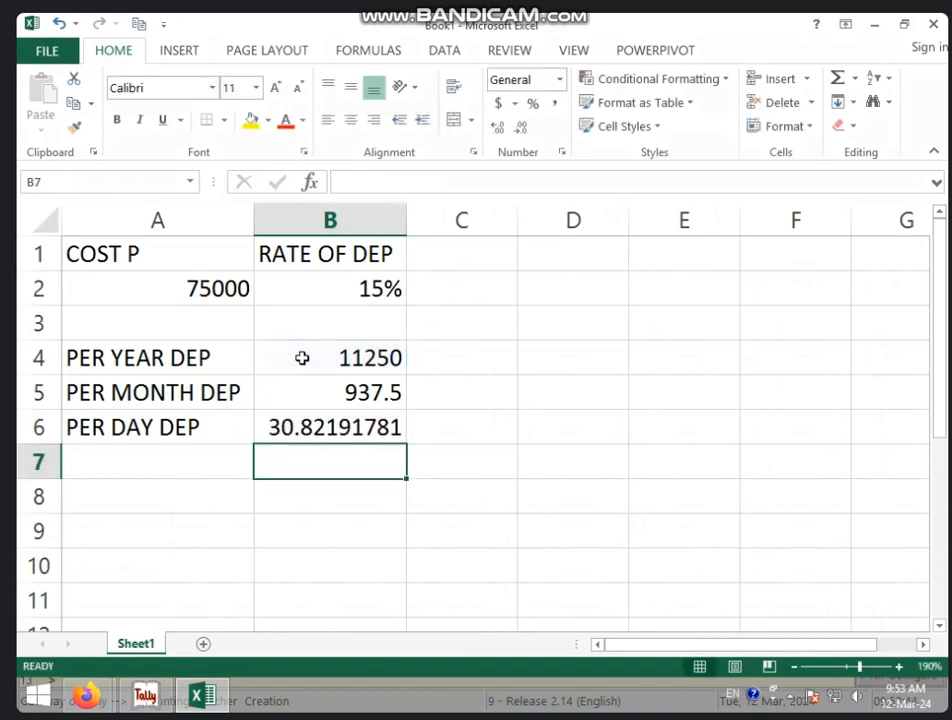
Step: Reduce the monthly and daily depreciation values in B5:B6 to zero decimal places
click(350, 418)
drag(380, 382, 395, 427)
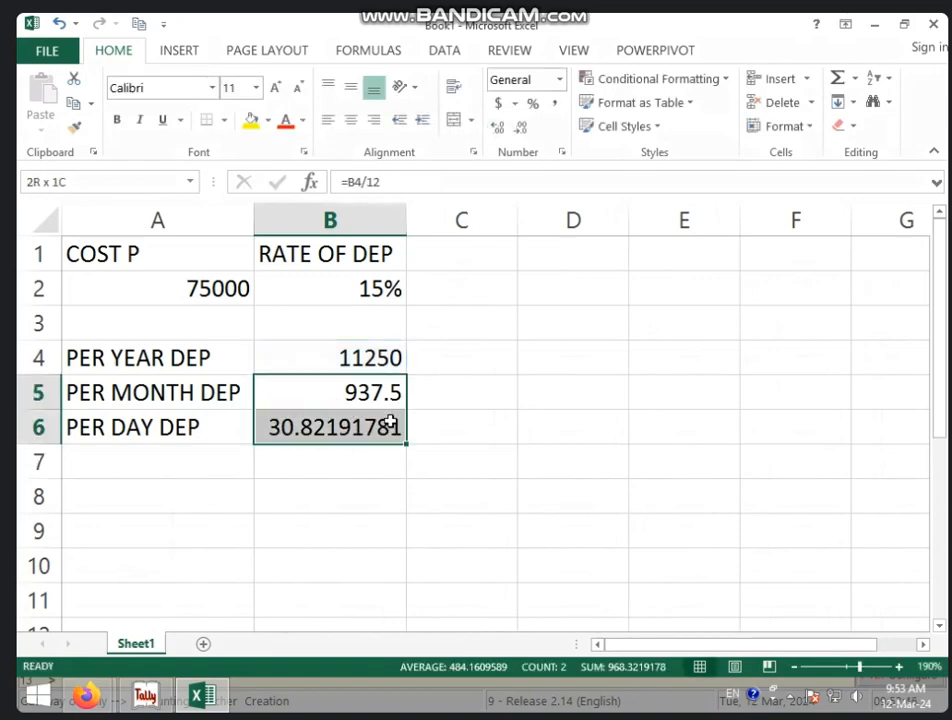
click(520, 130)
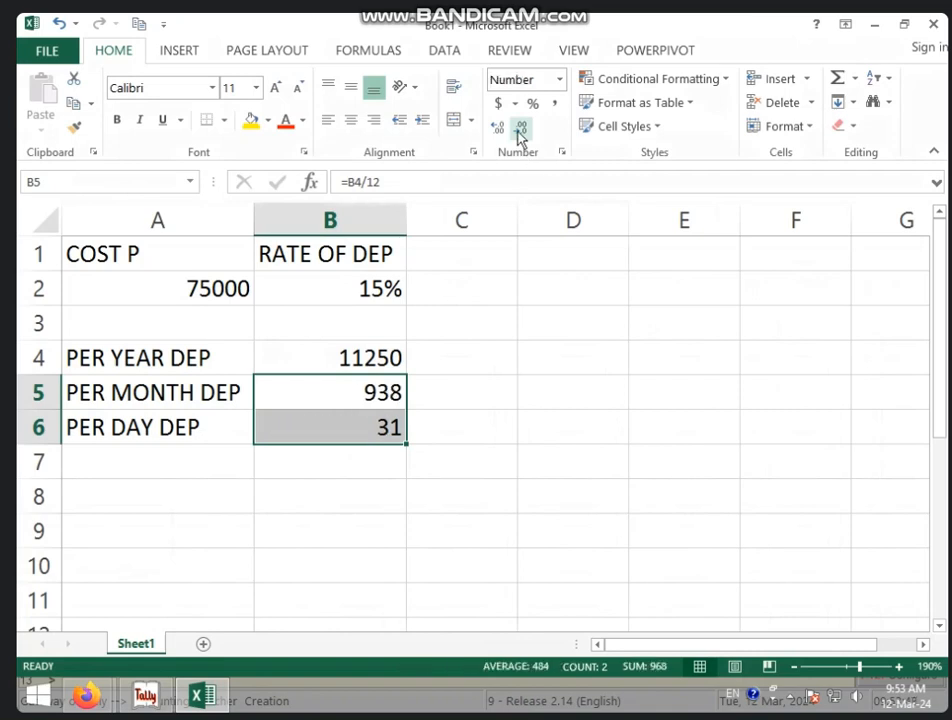
click(514, 317)
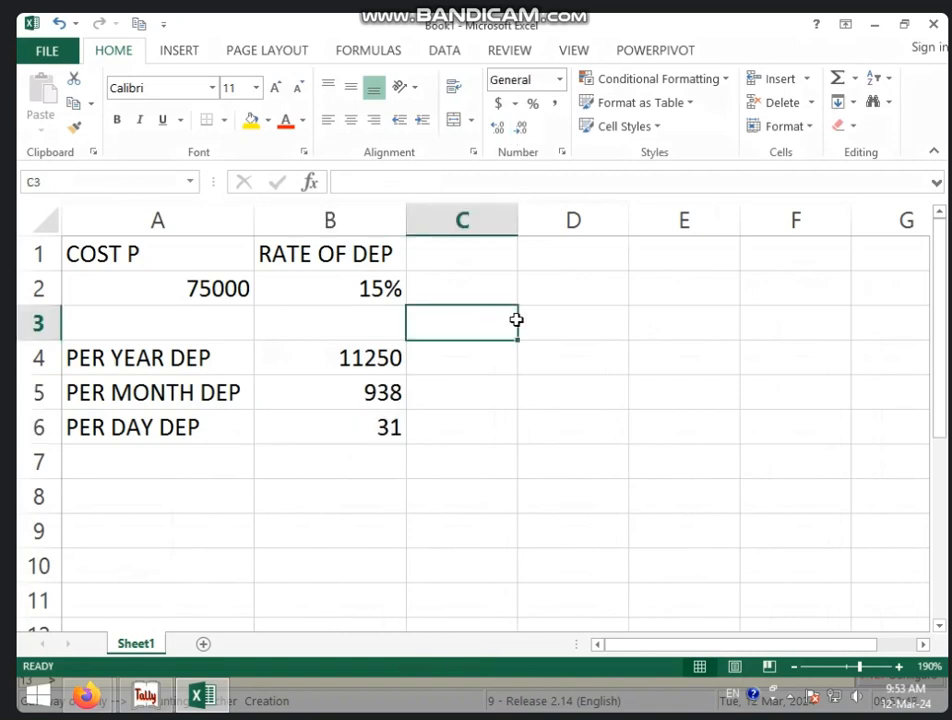
click(463, 458)
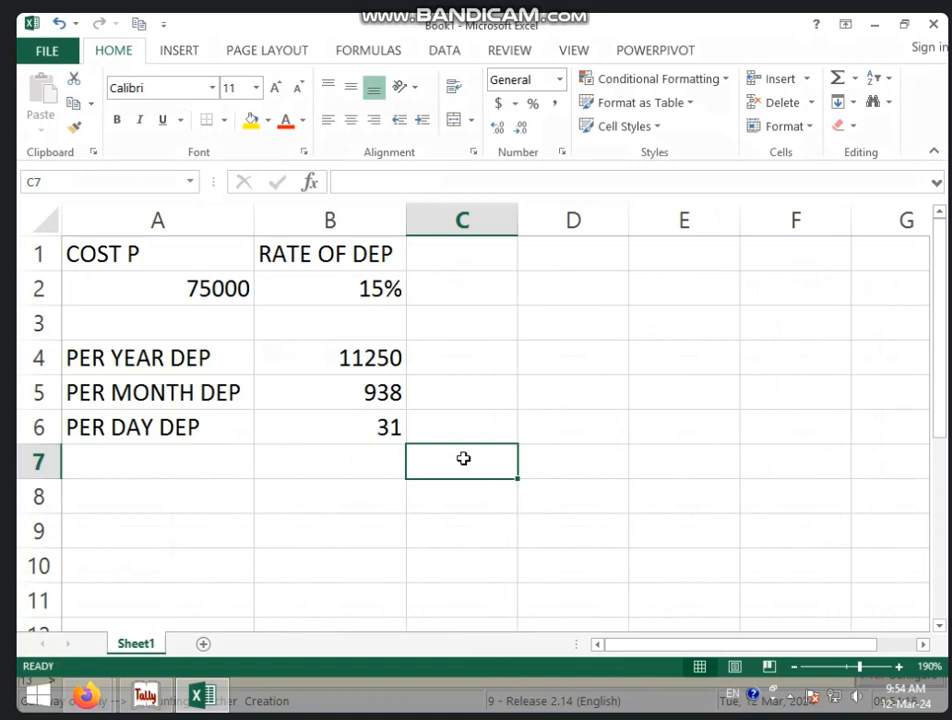
click(369, 404)
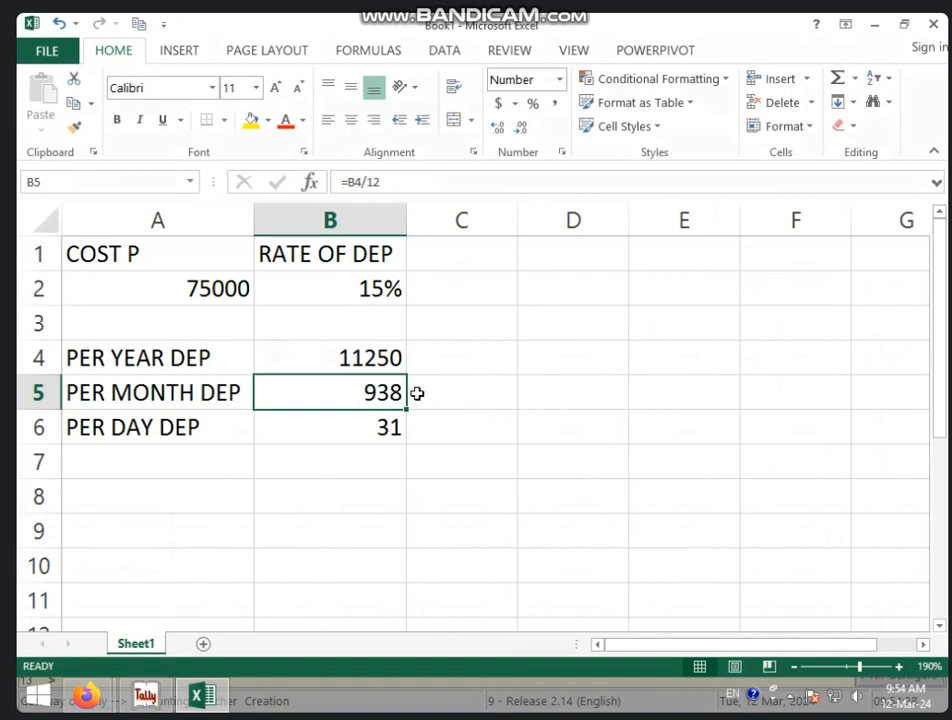
click(448, 400)
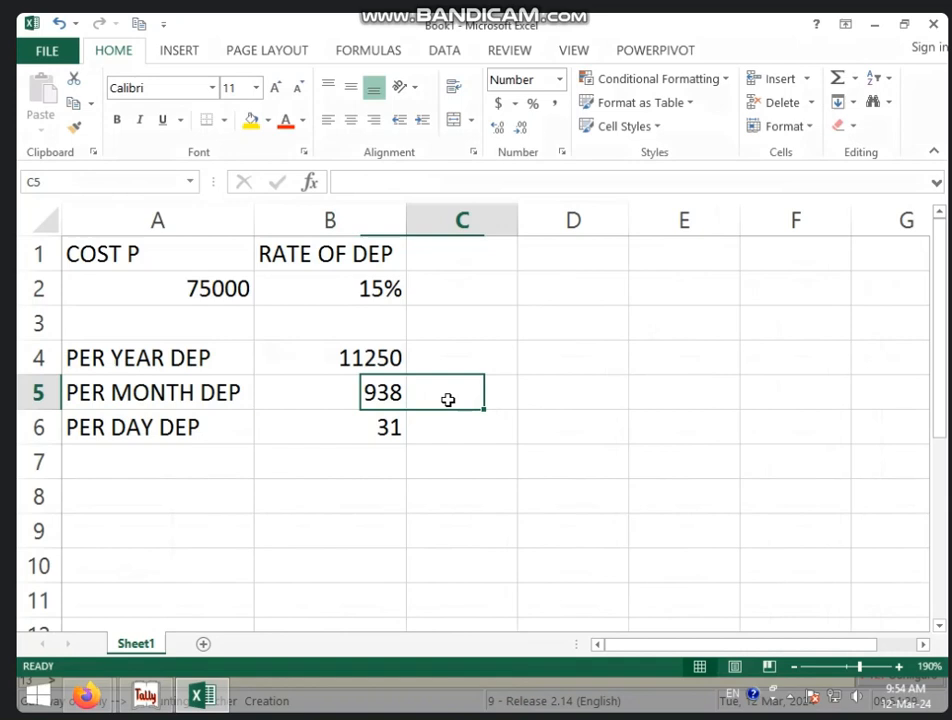
click(392, 396)
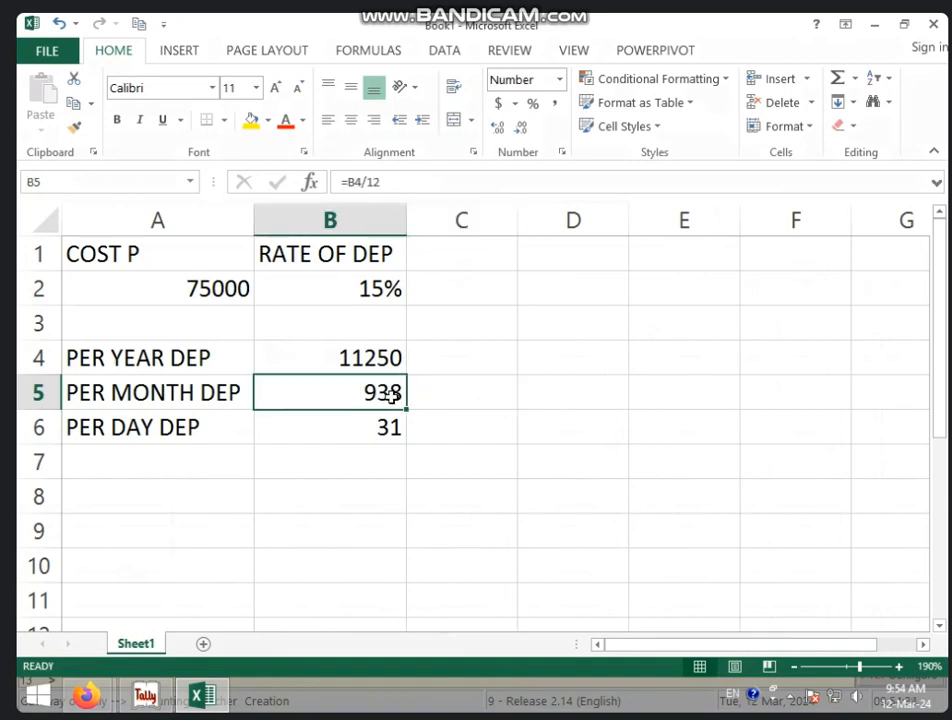
click(480, 431)
Step: Label cell A8 "USE DAY" and enter the start date 1-01-2023 in cell C8
click(228, 486)
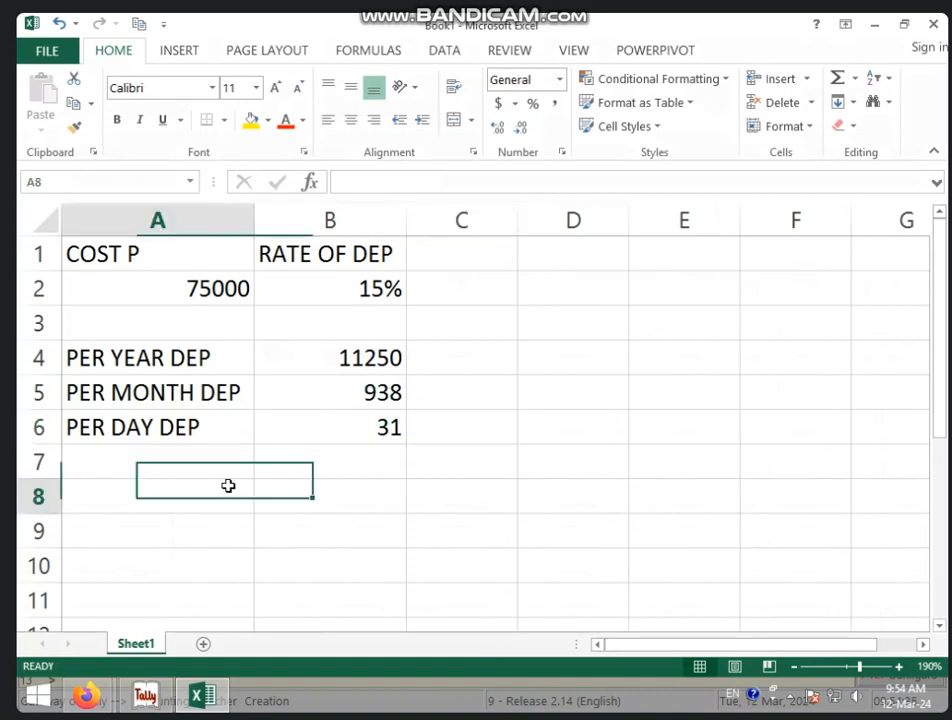
text(USE DAY)
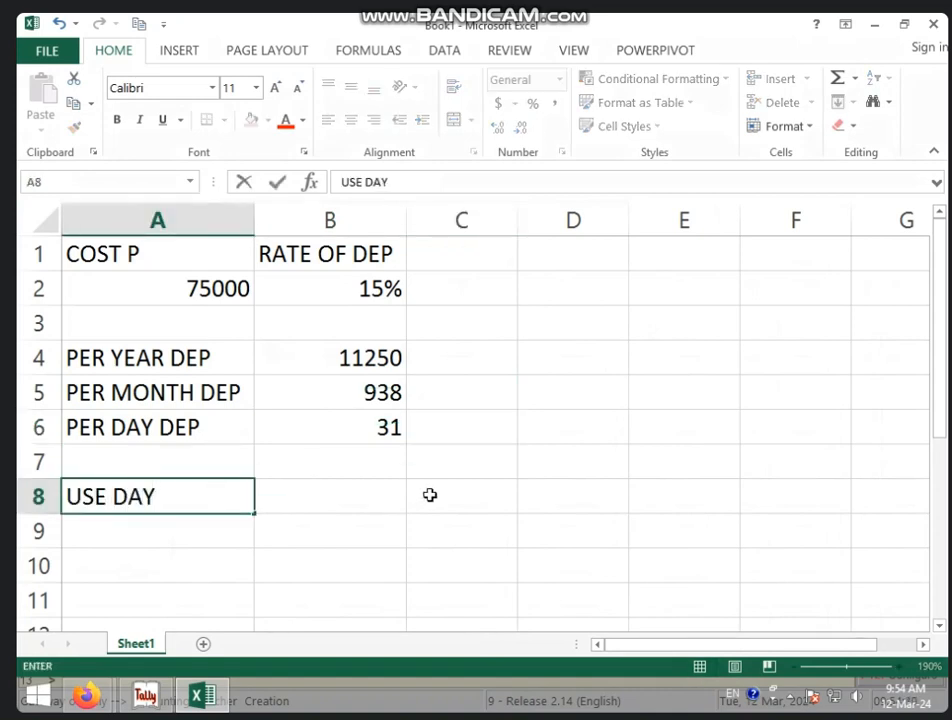
click(493, 506)
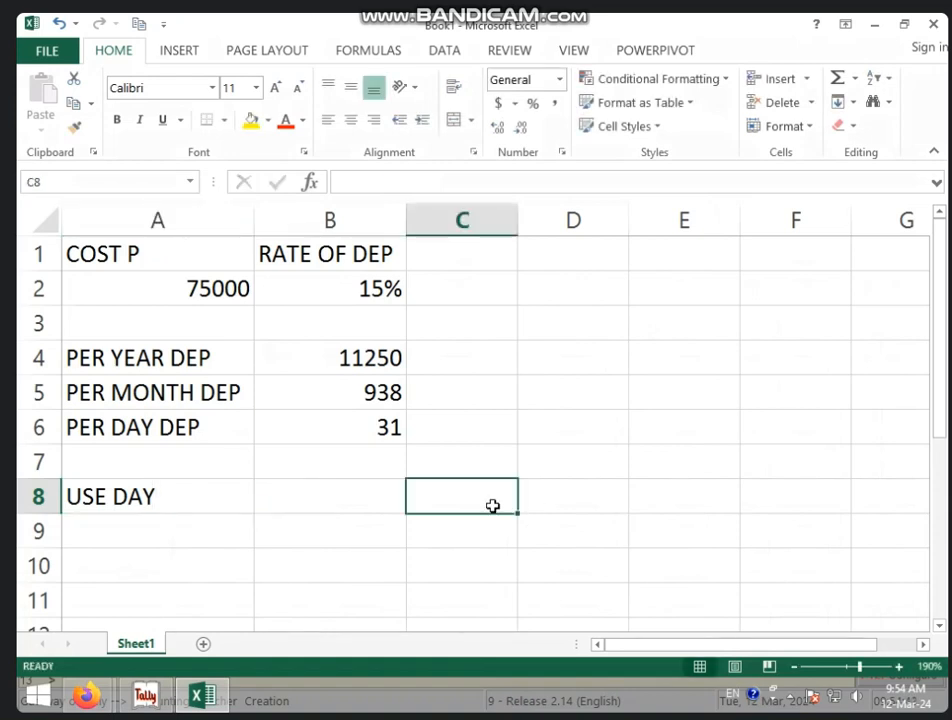
text(1-)
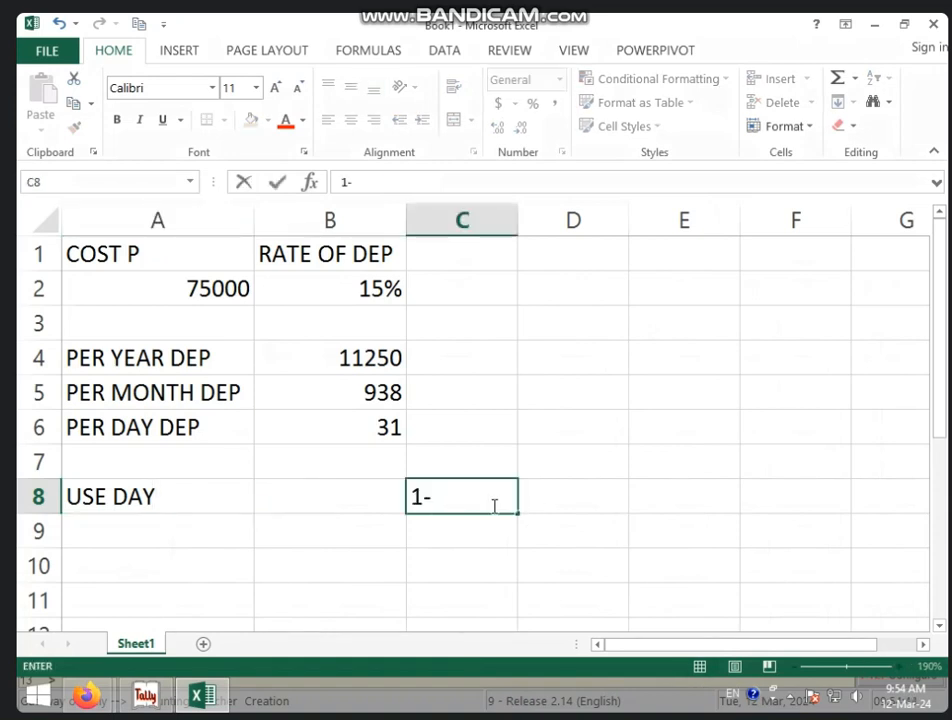
text(01-2023)
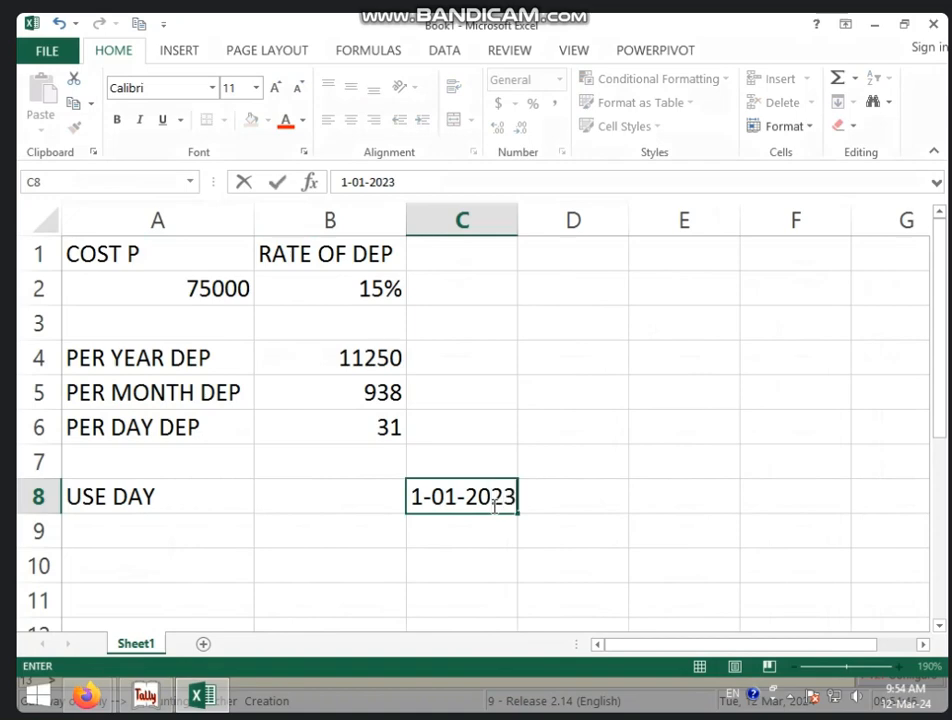
key(Tab)
Step: Enter the end date 1-11-2023 in cell D8 beside the start date
text(1-11)
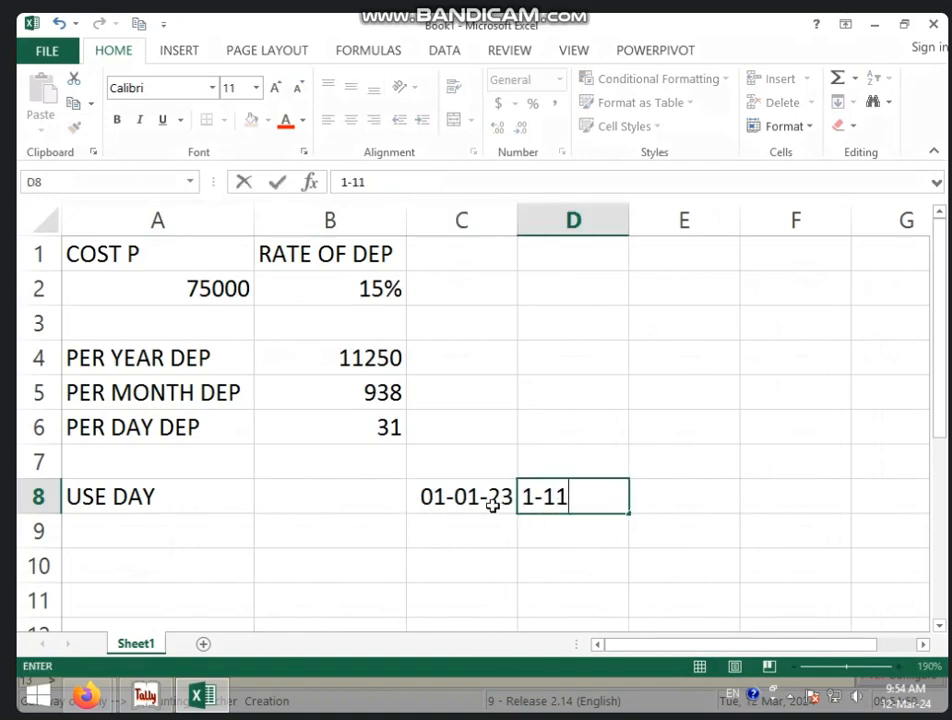
key(BackSpace)
key(BackSpace)
key(BackSpace)
text(-11)
text(/)
text(2023)
key(Return)
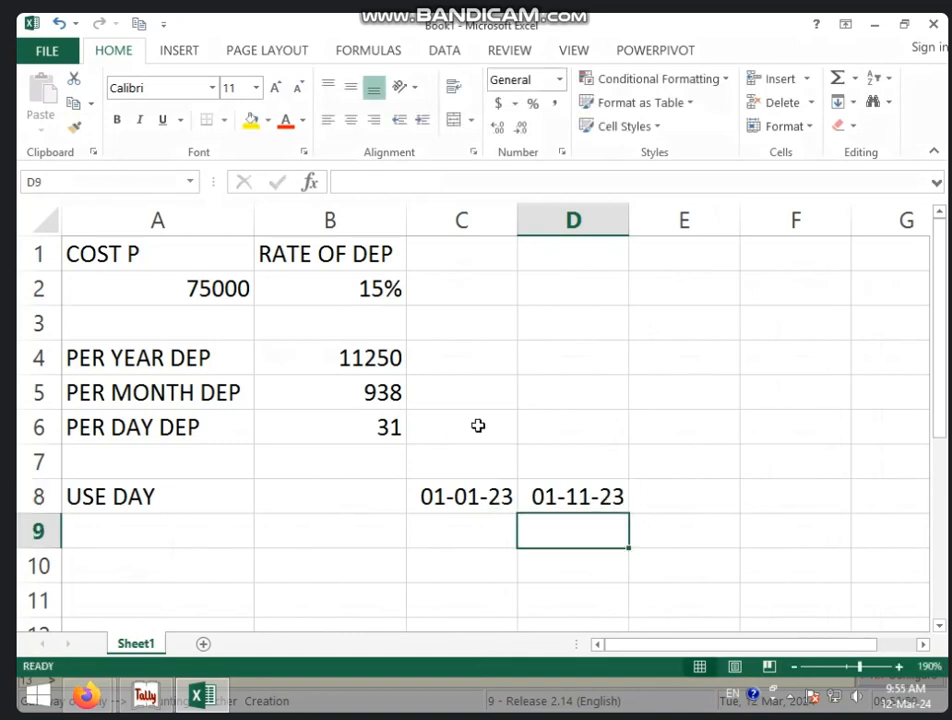
Step: Calculate the number of days used in cell B8 with the formula =D8-C8
click(308, 491)
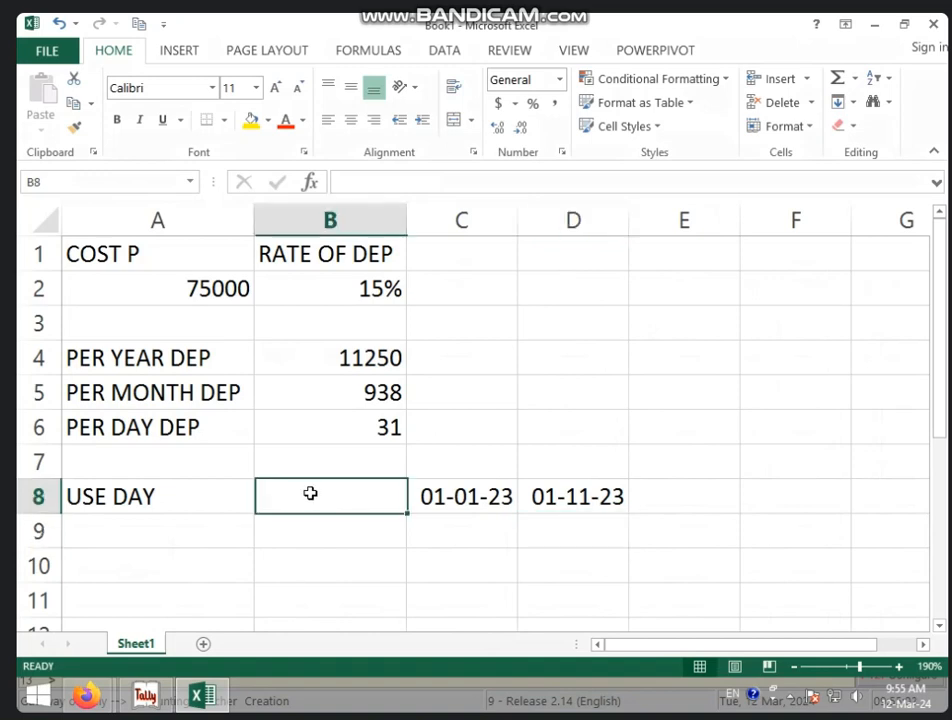
text(=)
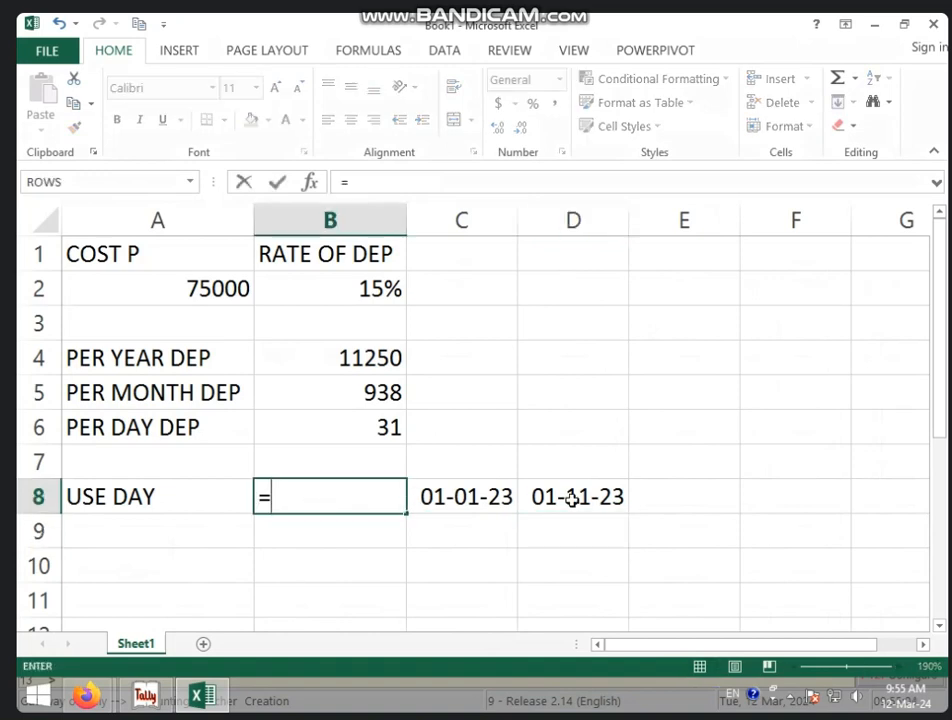
click(570, 500)
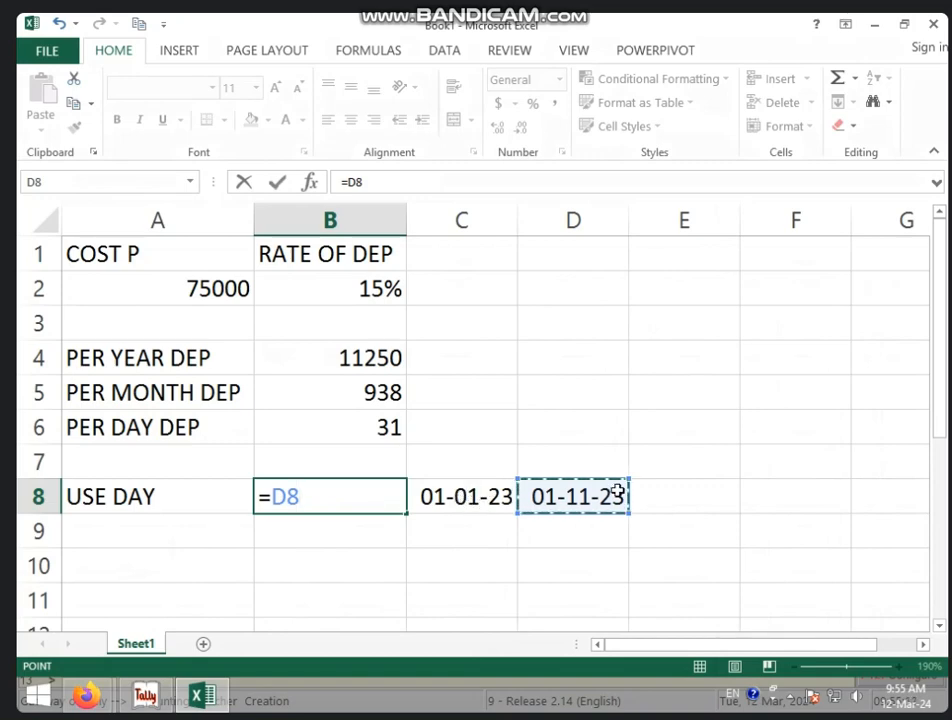
text(-)
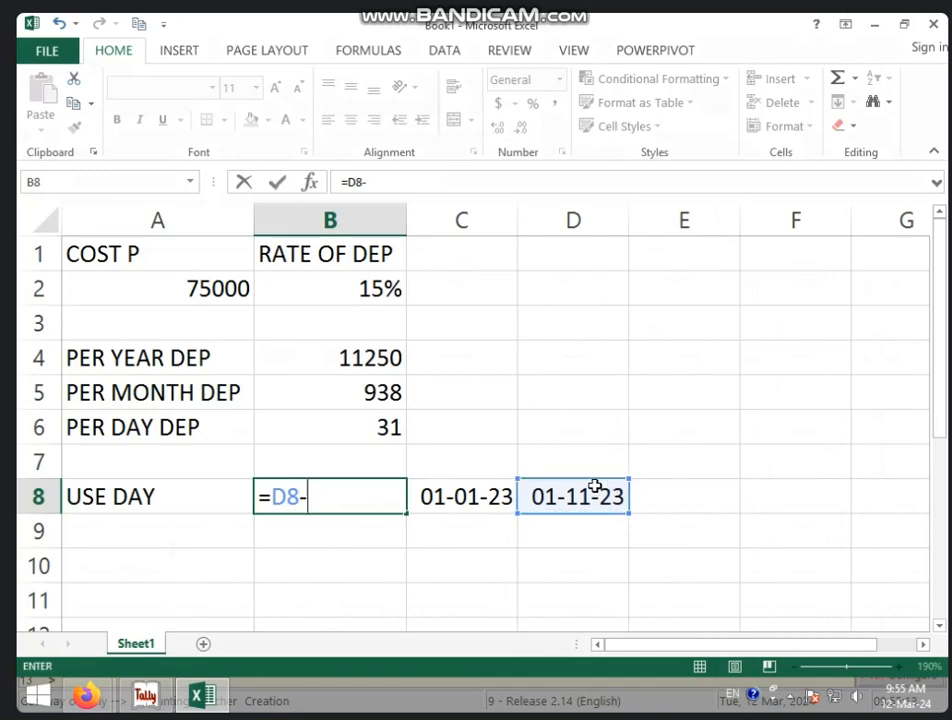
click(488, 503)
key(Return)
click(378, 504)
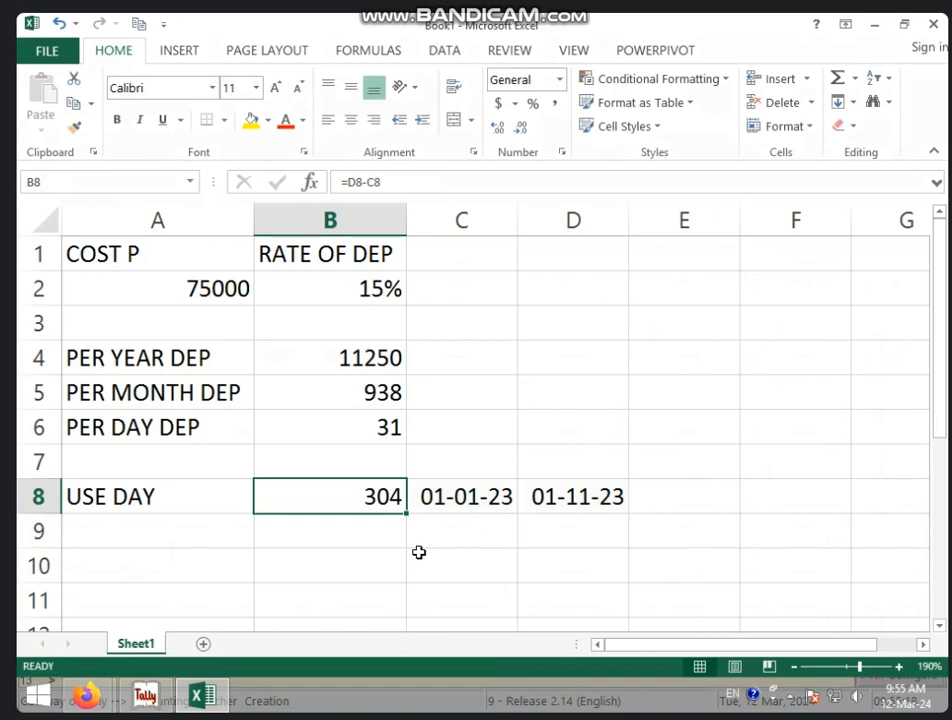
click(370, 437)
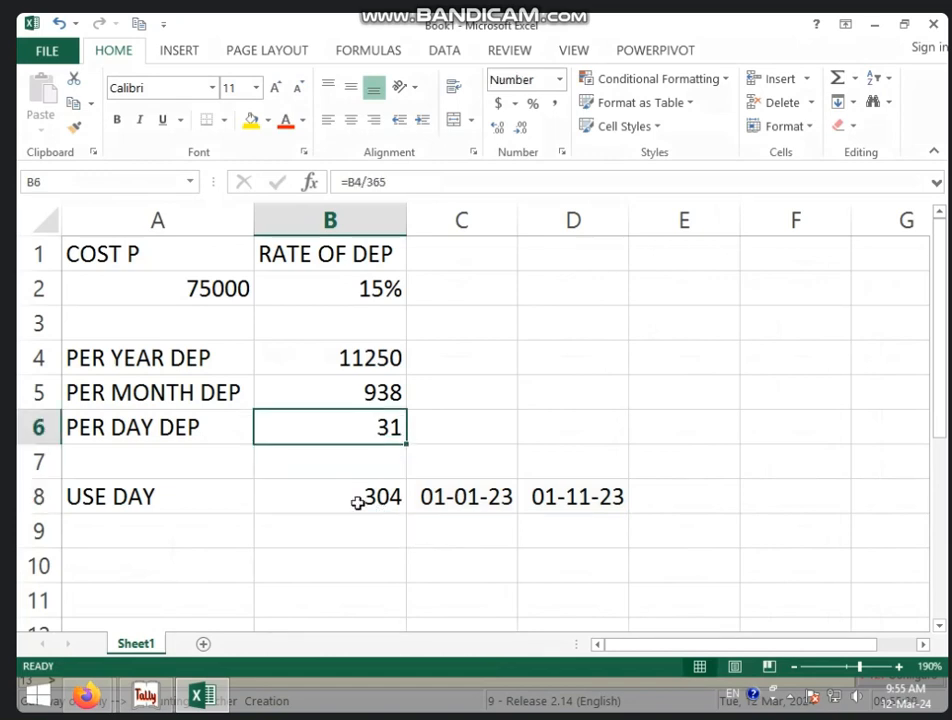
Step: Label cell A9 "USE DAY DEP" beneath the USE DAY label
click(167, 522)
text(S)
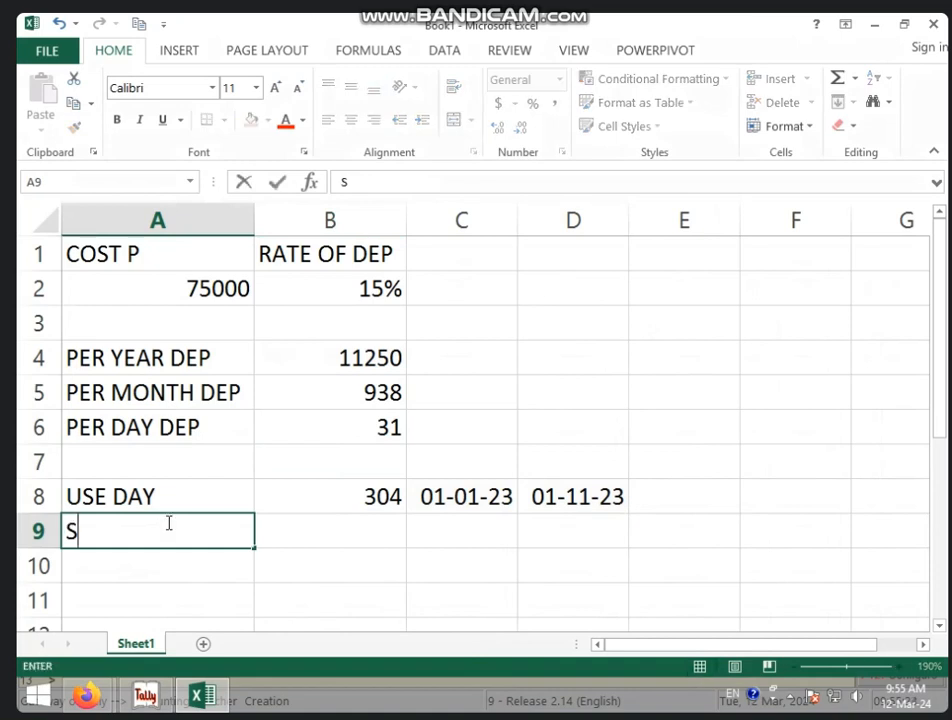
key(BackSpace)
text(USE DAY DEP)
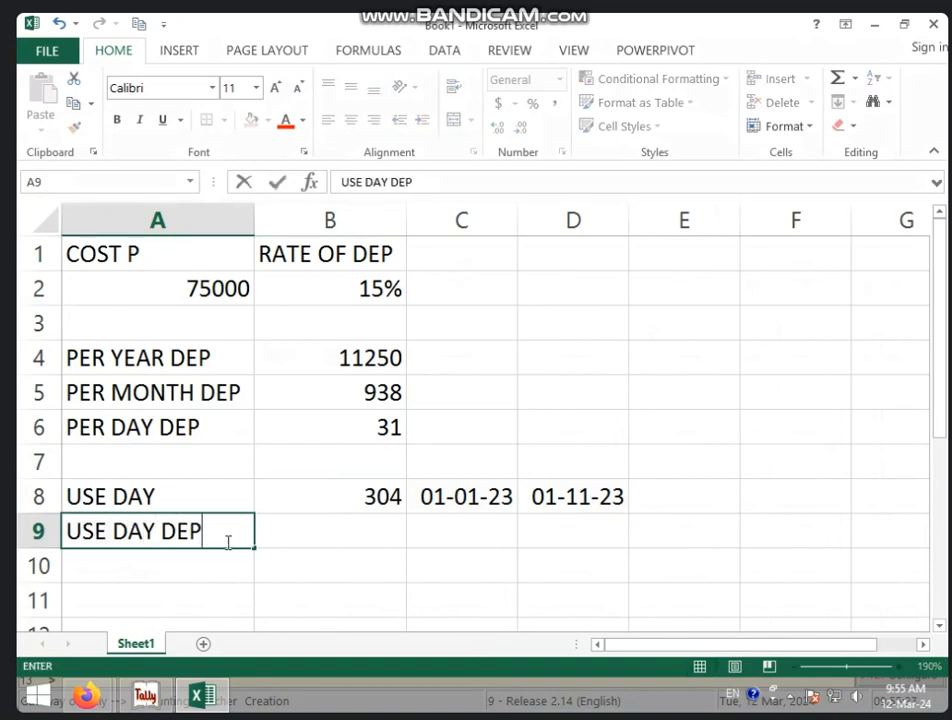
Step: Calculate the depreciation for the days used in cell B9 with the formula =B6*B8
click(278, 529)
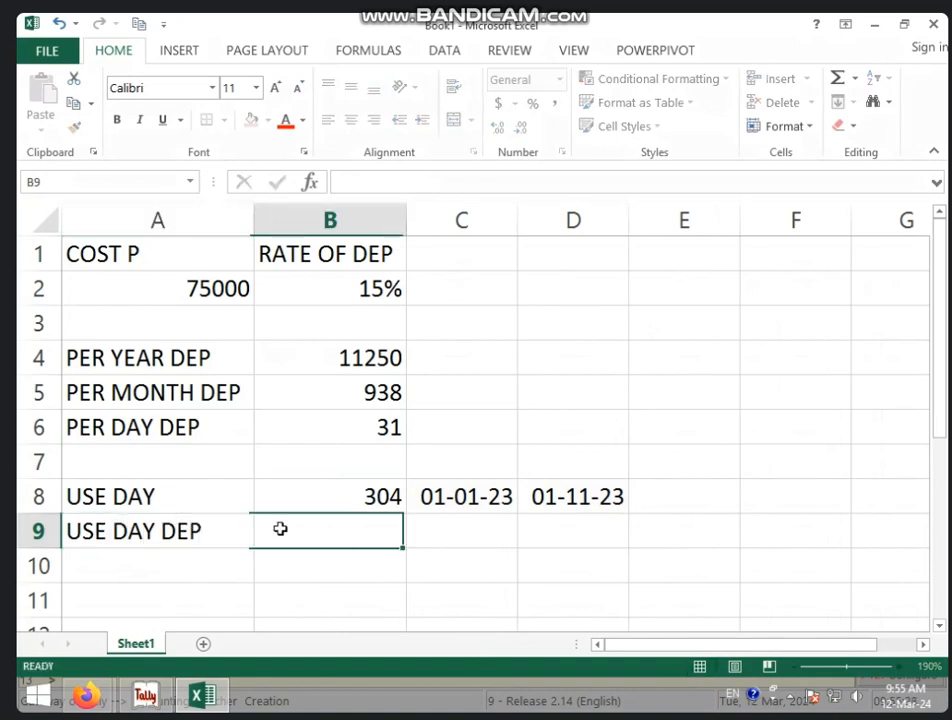
text(=)
click(337, 428)
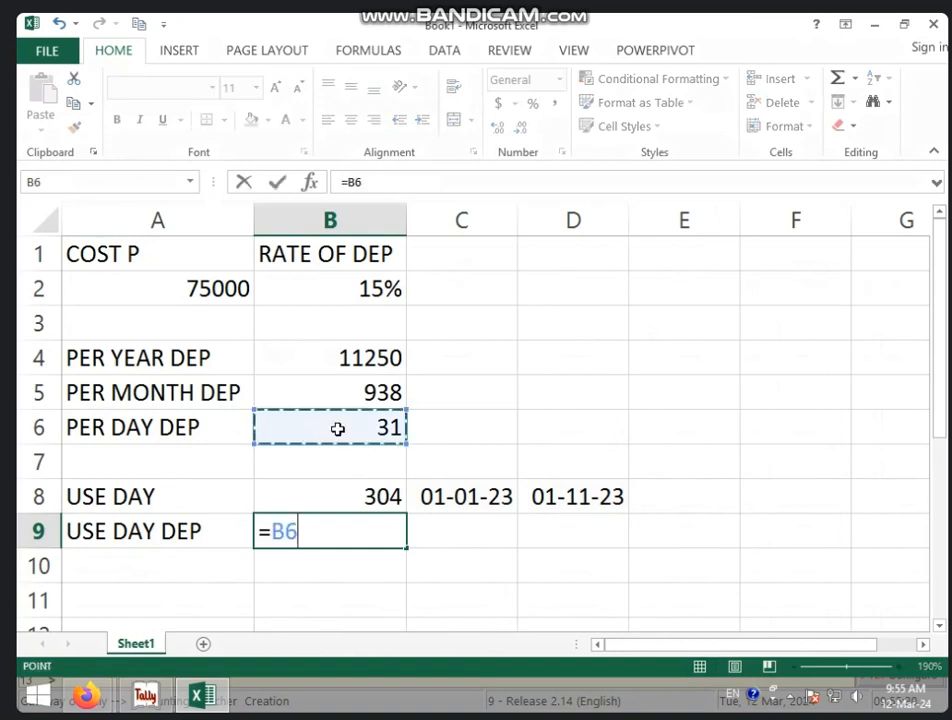
text(*)
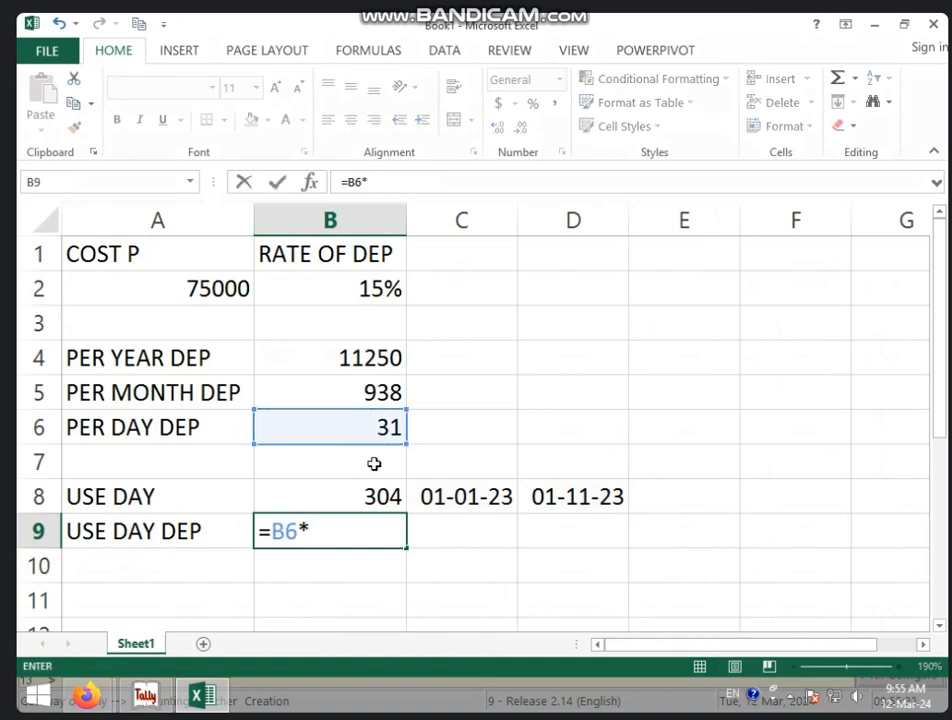
click(374, 495)
key(Return)
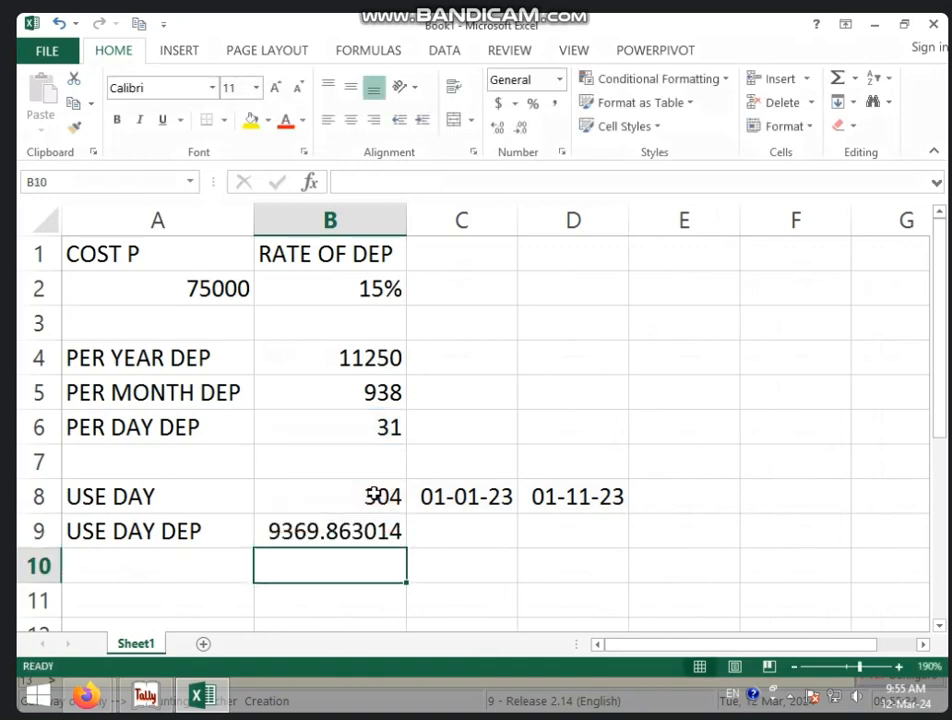
Step: Reduce the used-days depreciation in cell B9 to zero decimal places
click(371, 532)
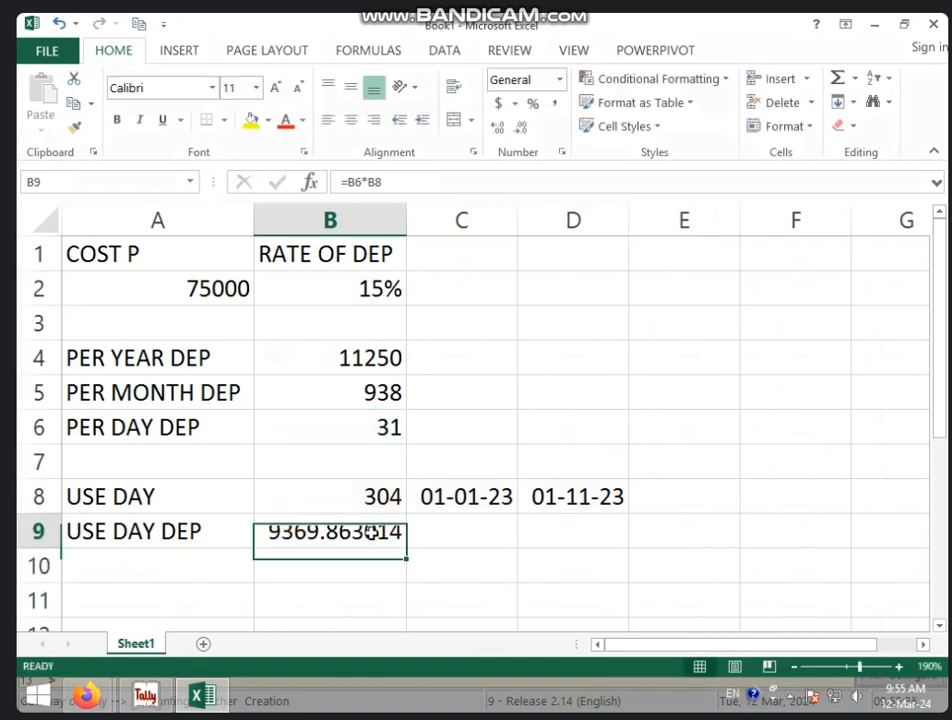
click(522, 127)
click(522, 127)
click(522, 127)
click(522, 127)
click(522, 127)
click(522, 127)
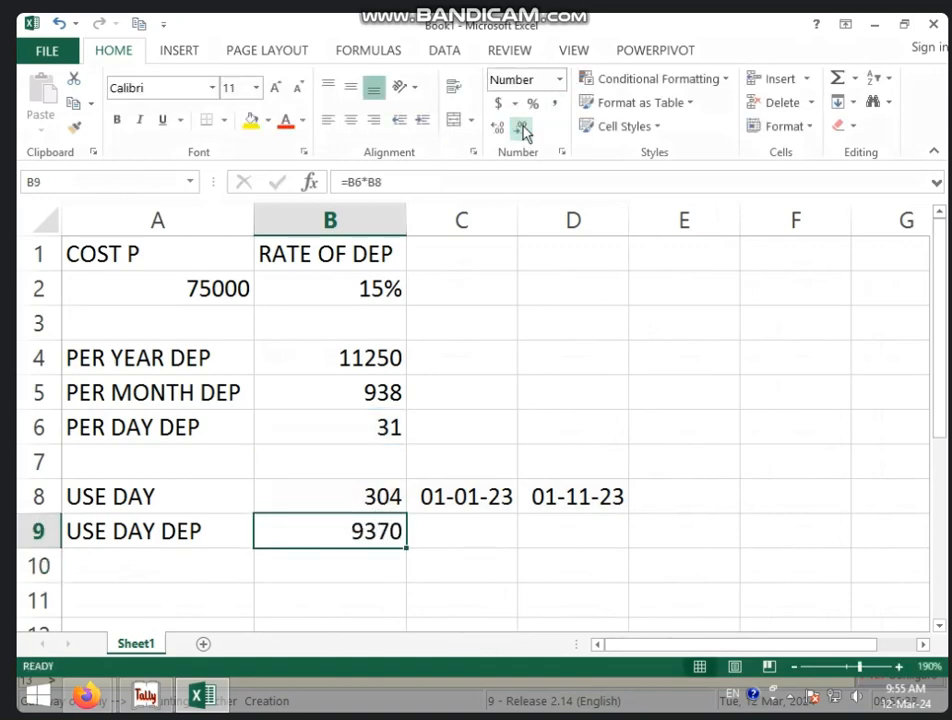
Step: Label cell A11 "SP", leaving row 10 blank below the depreciation figures
click(232, 552)
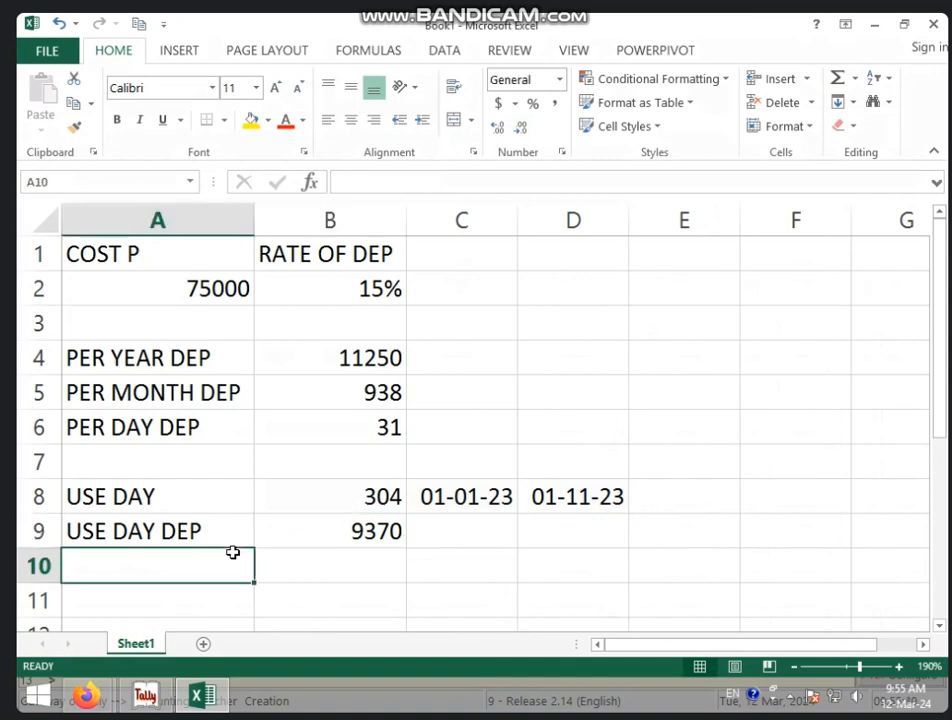
scroll(397, 499, down, 1)
click(200, 497)
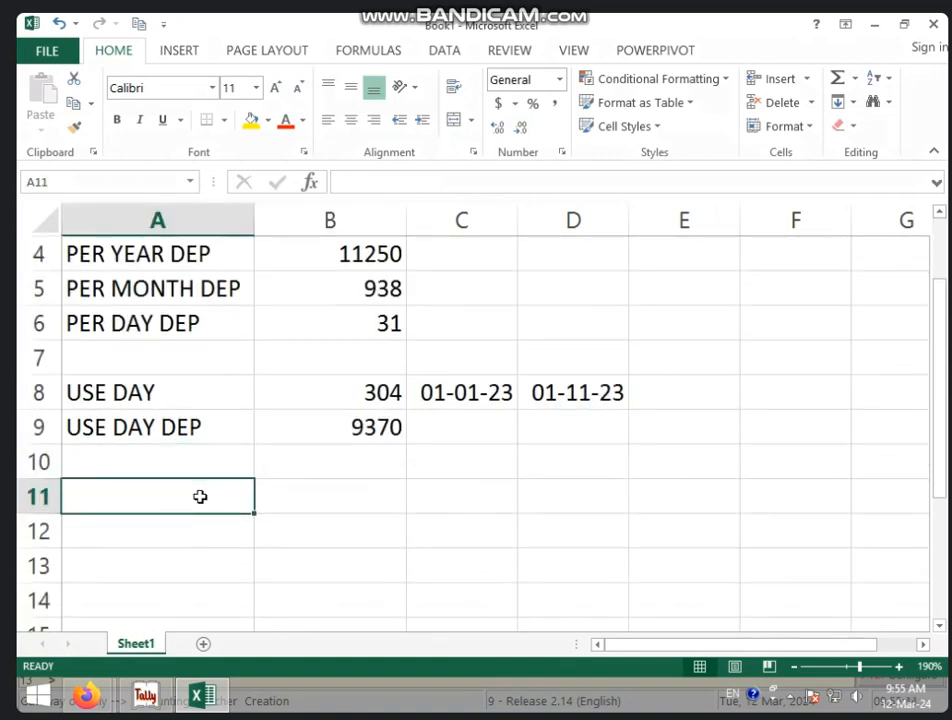
text(SP)
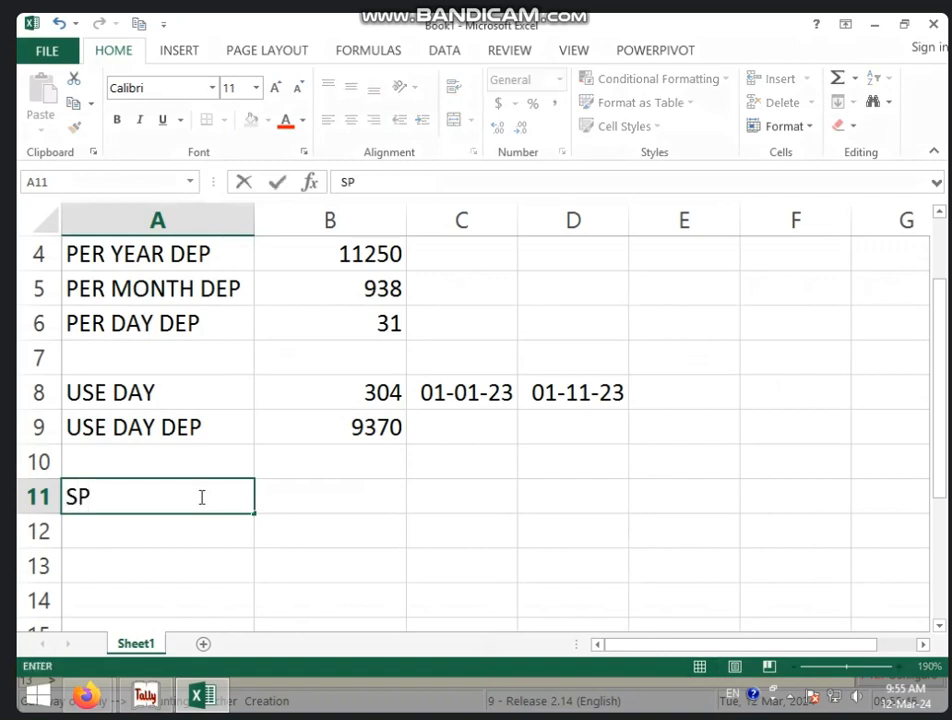
Step: Calculate the SP value in cell B11 with the formula =A2-B9, cost minus used-days depreciation
click(304, 496)
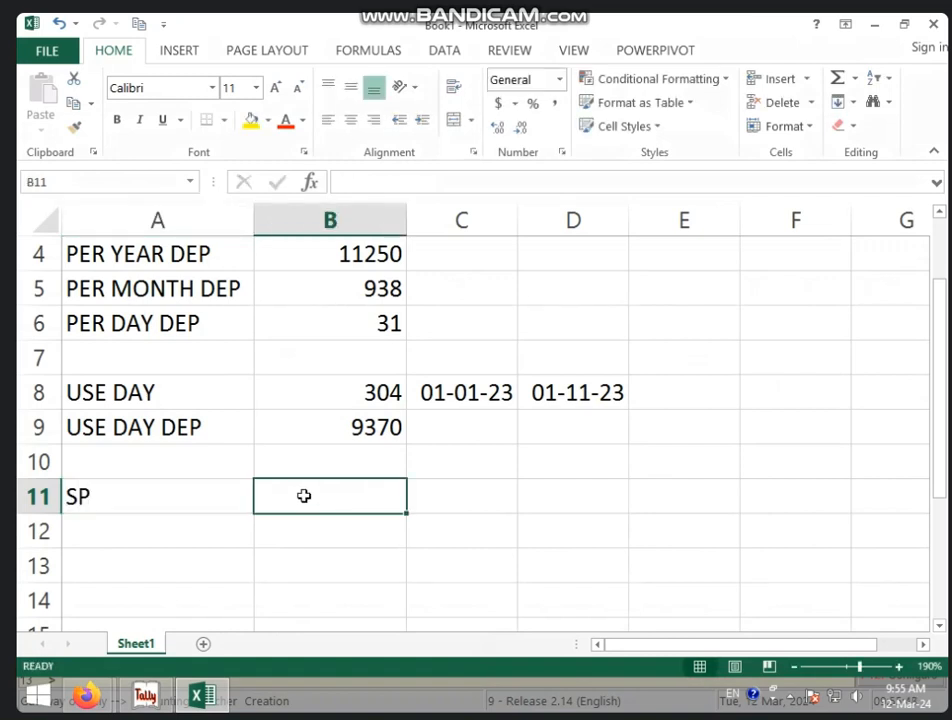
text(=)
scroll(235, 420, up, 1)
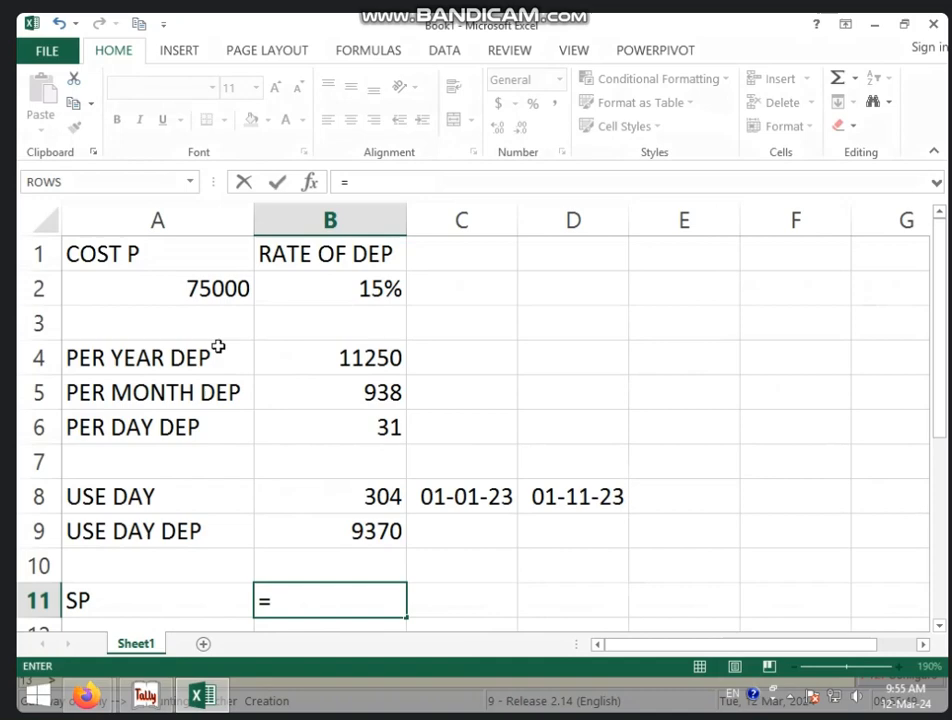
click(208, 288)
scroll(325, 384, down, 1)
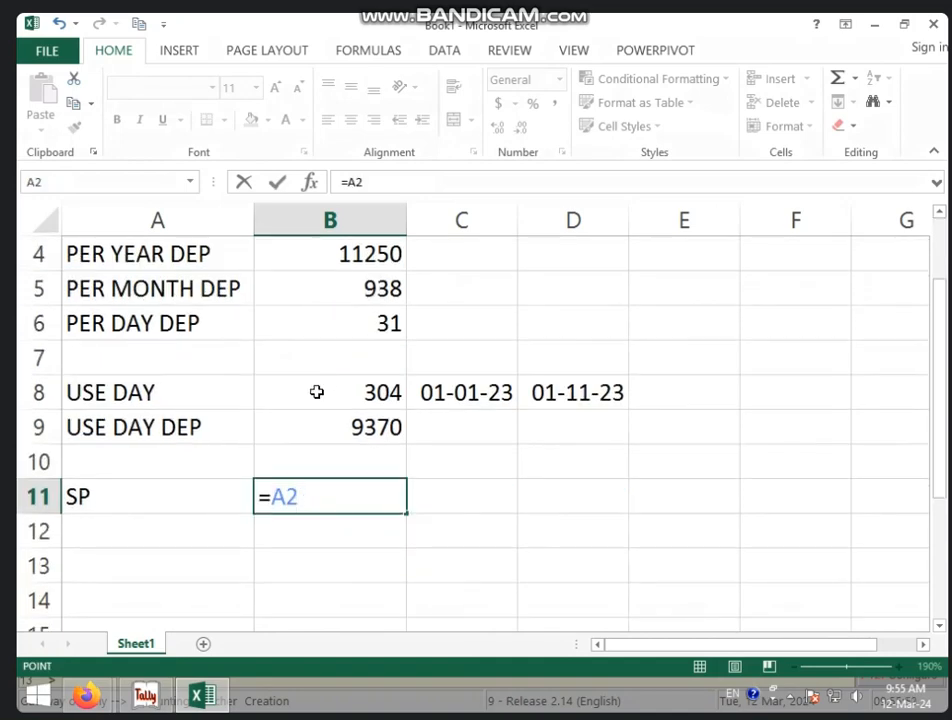
text(-)
click(334, 424)
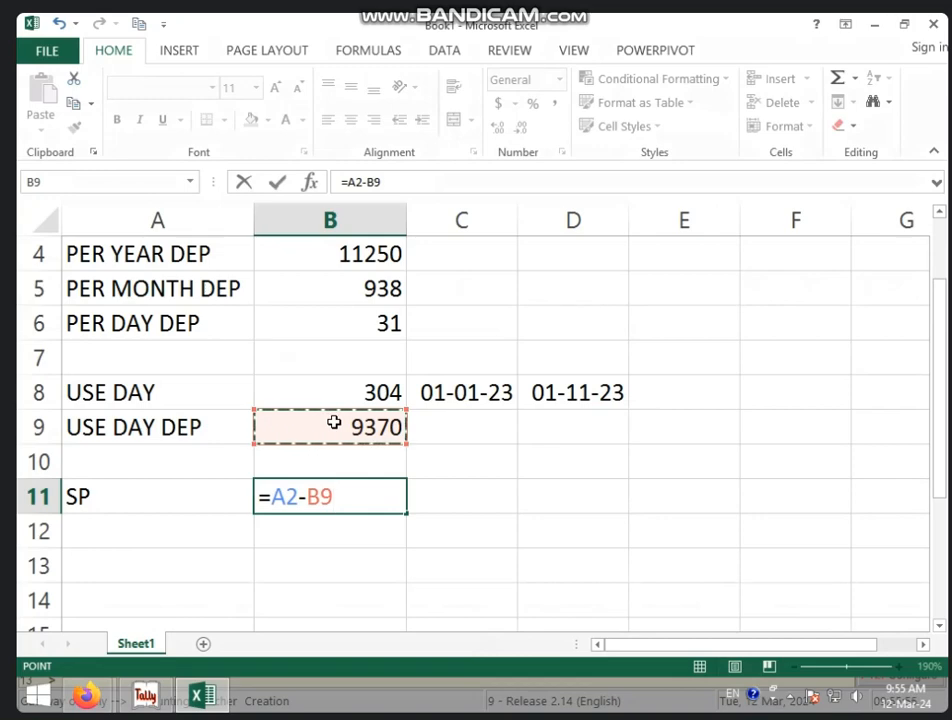
key(Return)
click(385, 497)
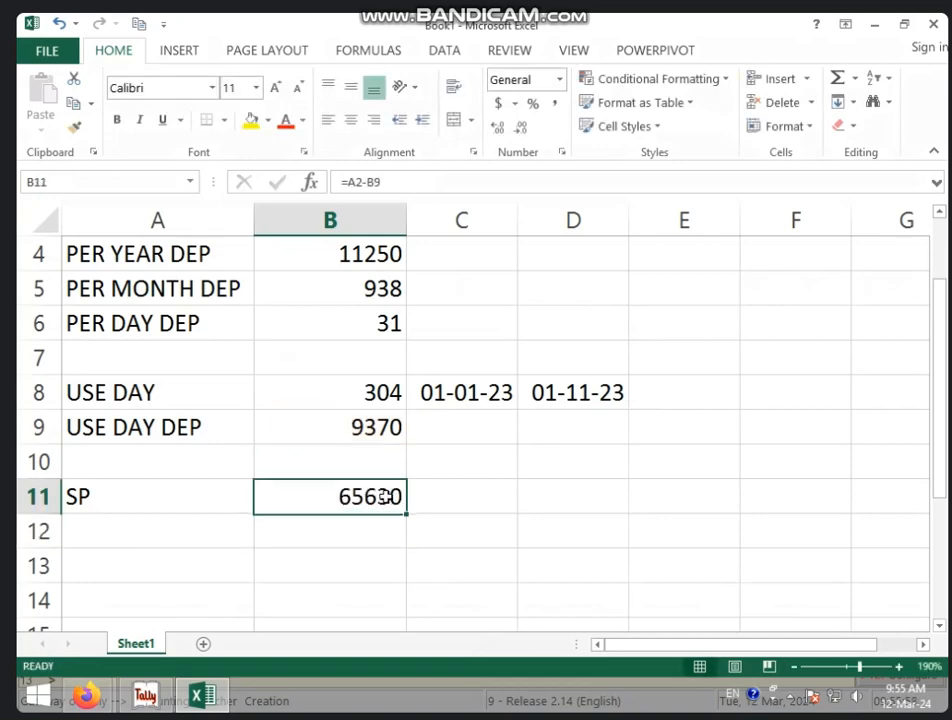
scroll(568, 497, down, 1)
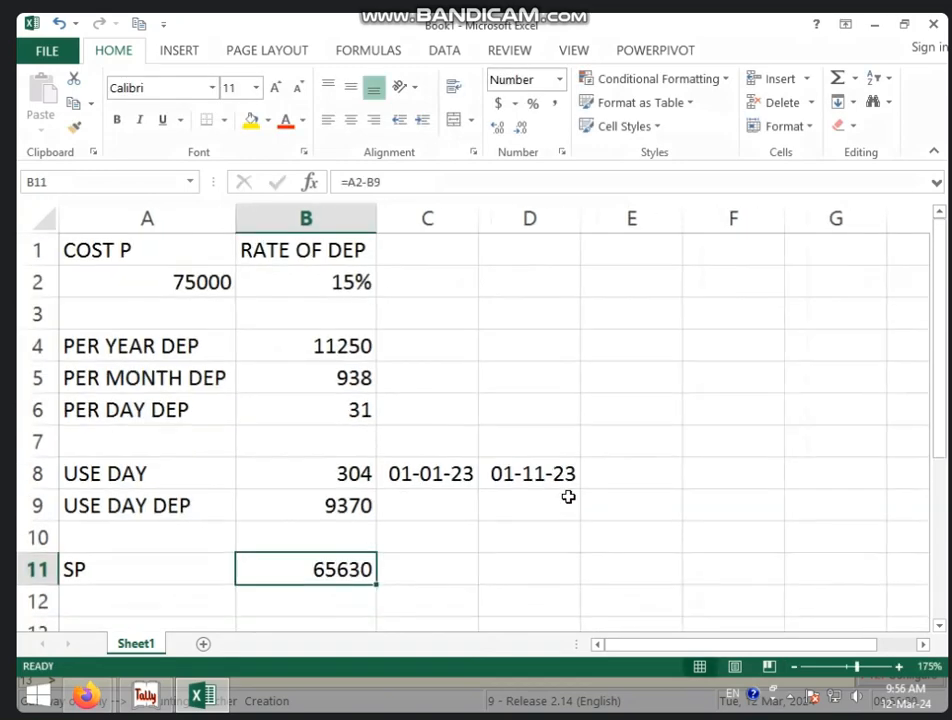
click(218, 279)
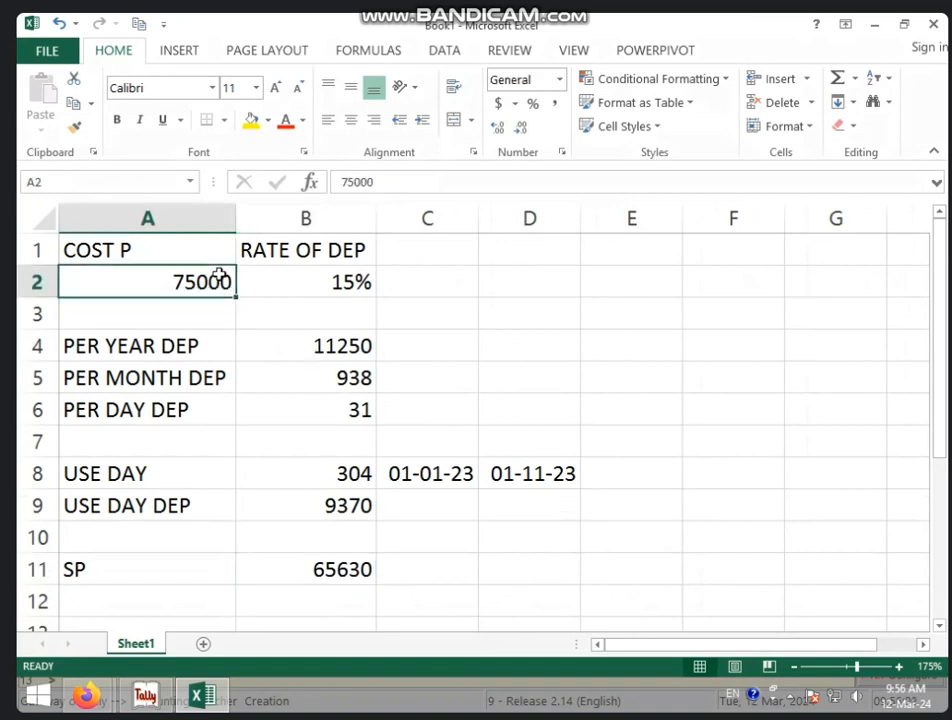
click(322, 575)
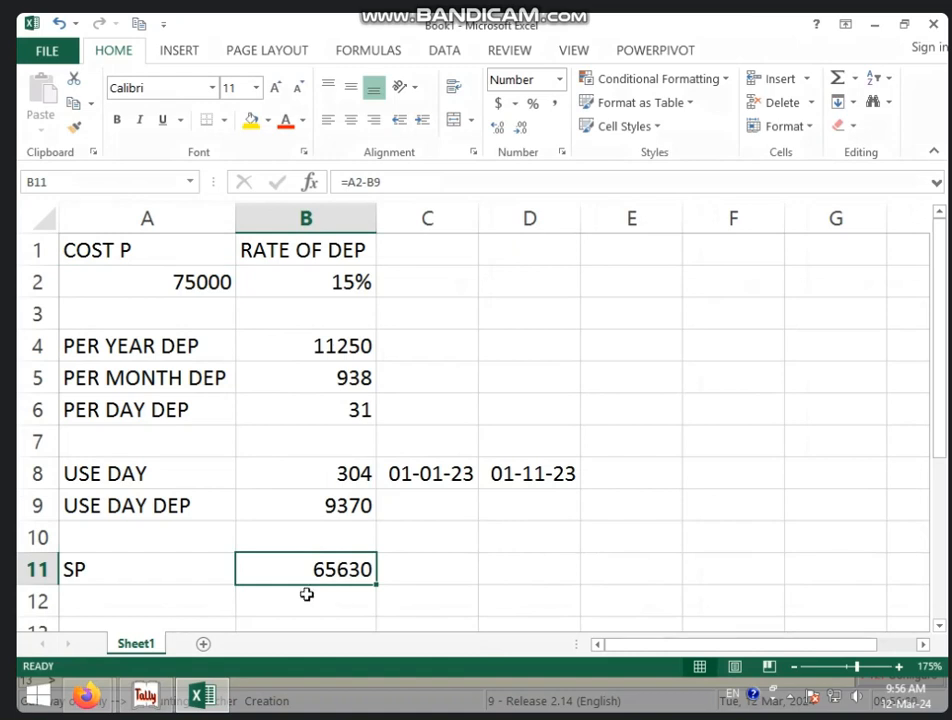
Step: Label cell A12 "NSP" and enter 68000 as its value in cell B12
click(176, 594)
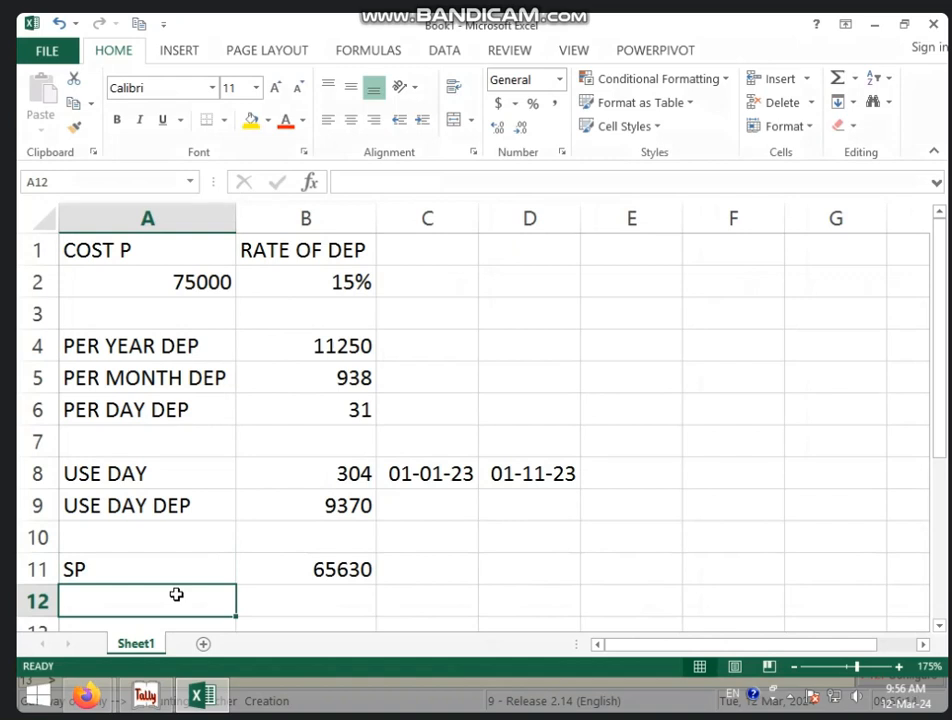
text(NSPO)
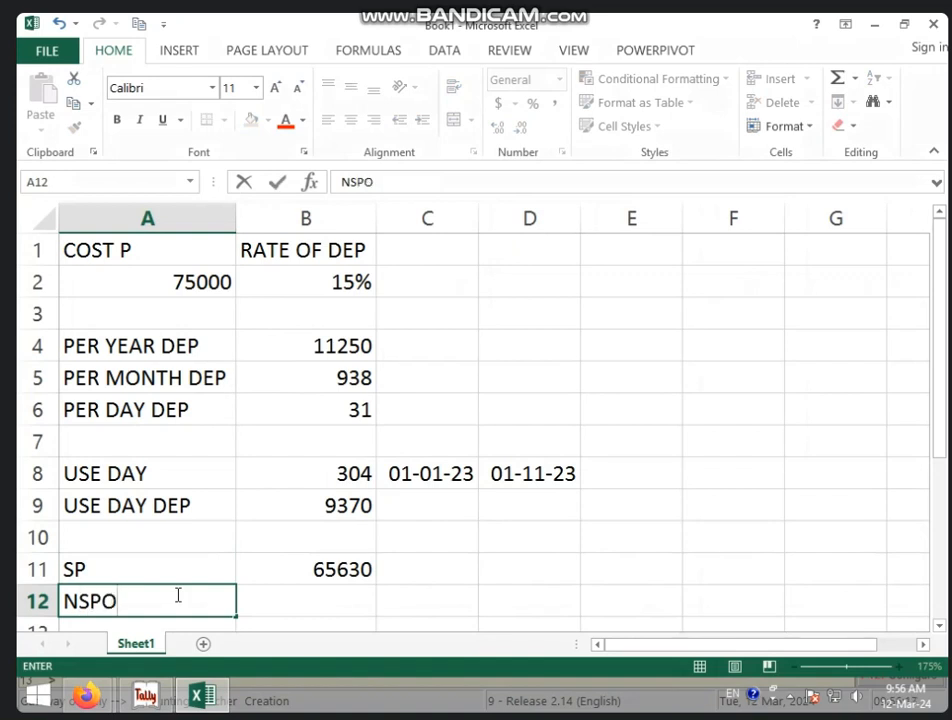
key(BackSpace)
click(297, 592)
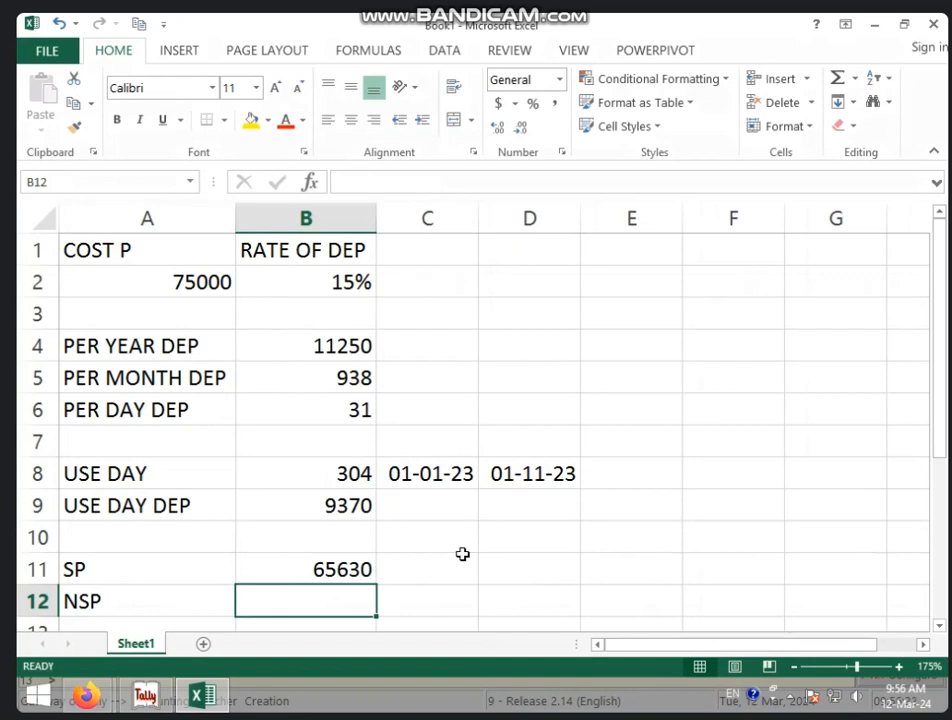
text(68000)
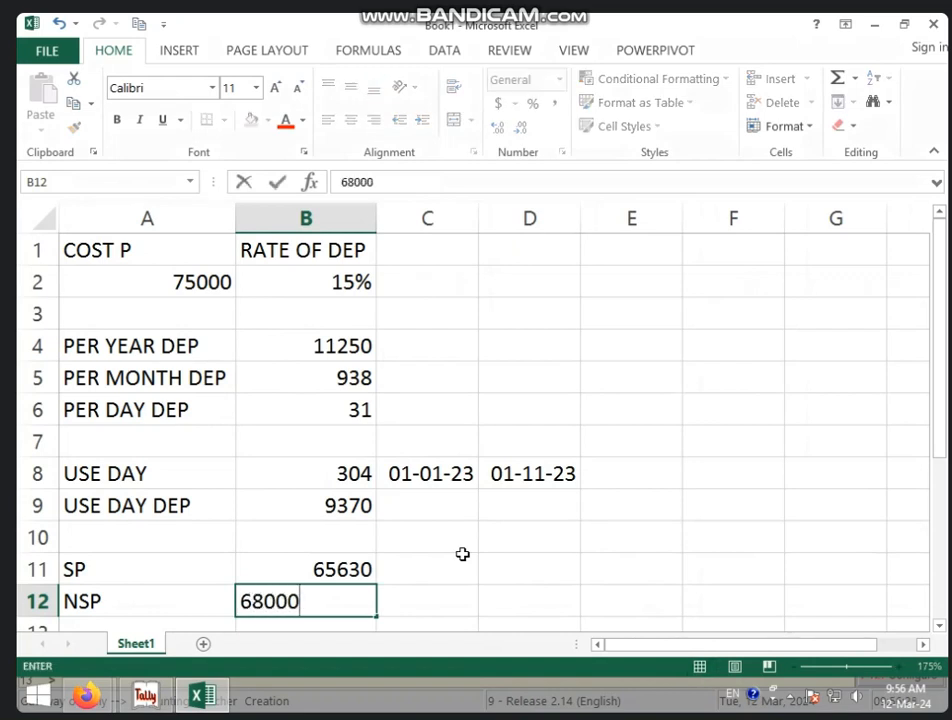
click(584, 542)
Step: Label cell A13 "P & L" directly below the NSP label
scroll(442, 559, down, 1)
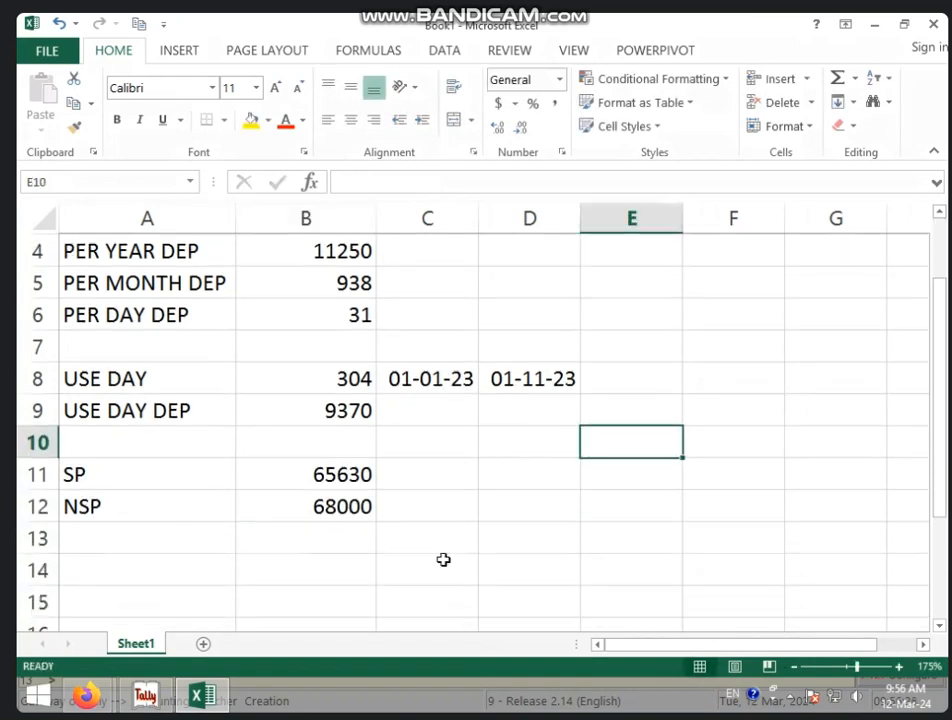
click(203, 545)
text(P)
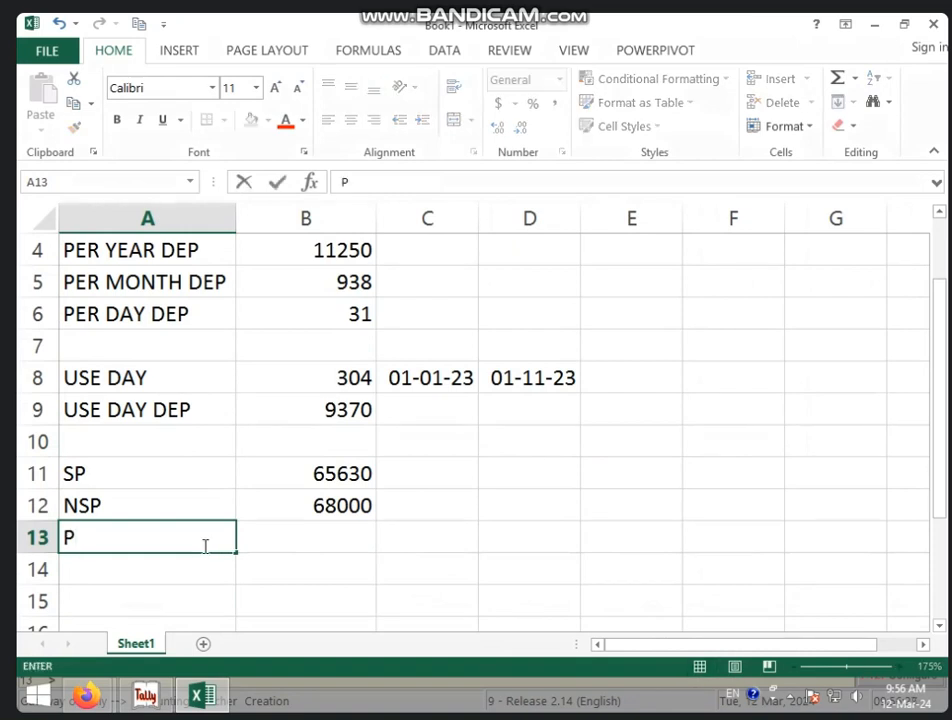
text( & L)
Step: Calculate the profit or loss in cell B13 with the formula =B12-B11
click(354, 526)
text(=)
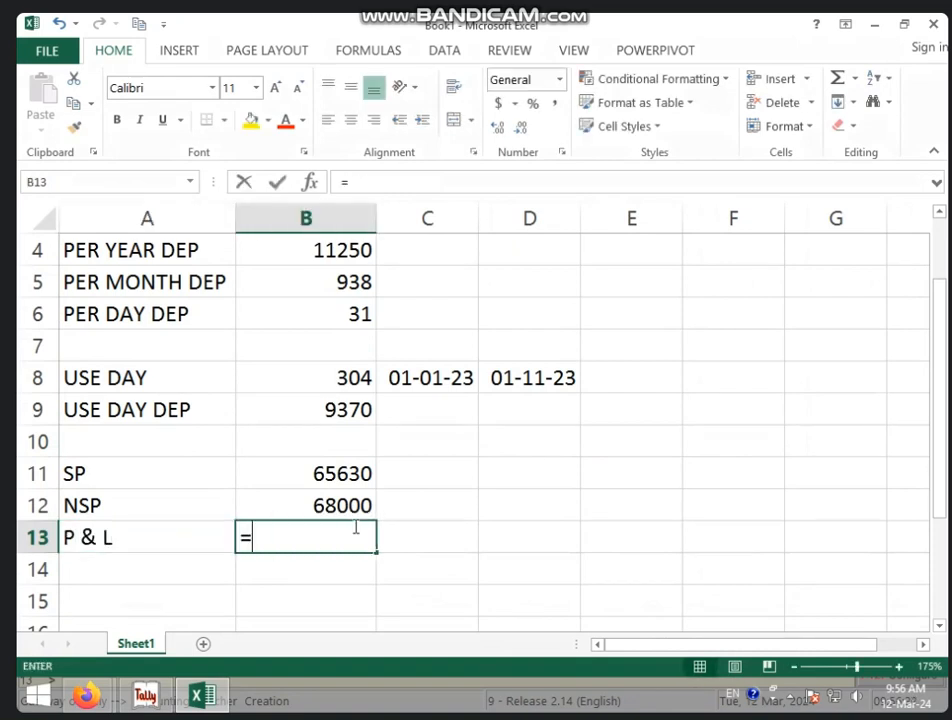
click(311, 514)
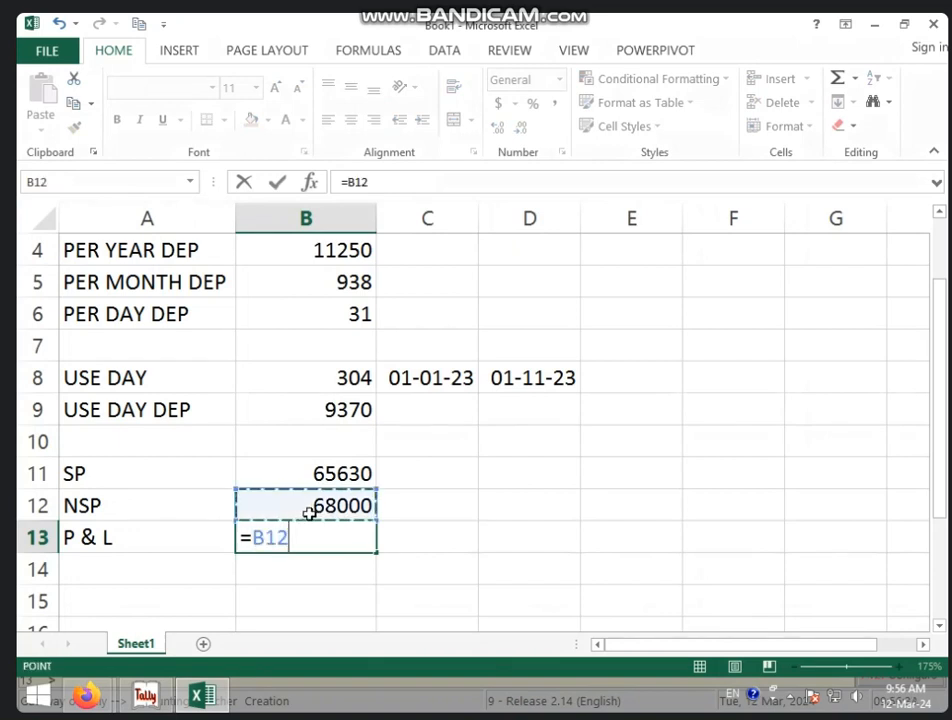
text(-)
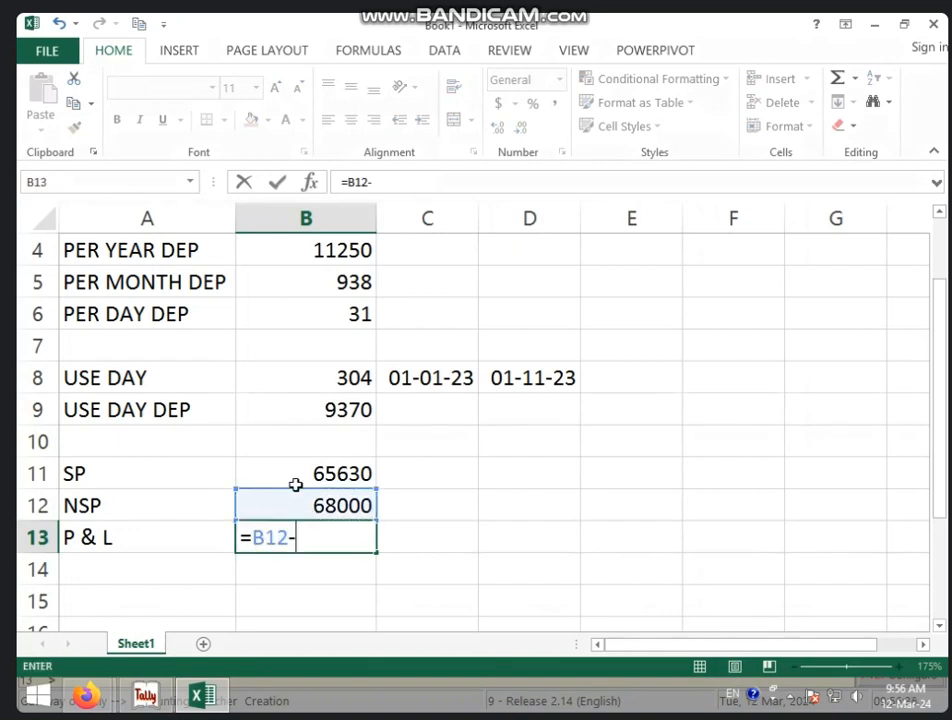
click(295, 478)
key(Return)
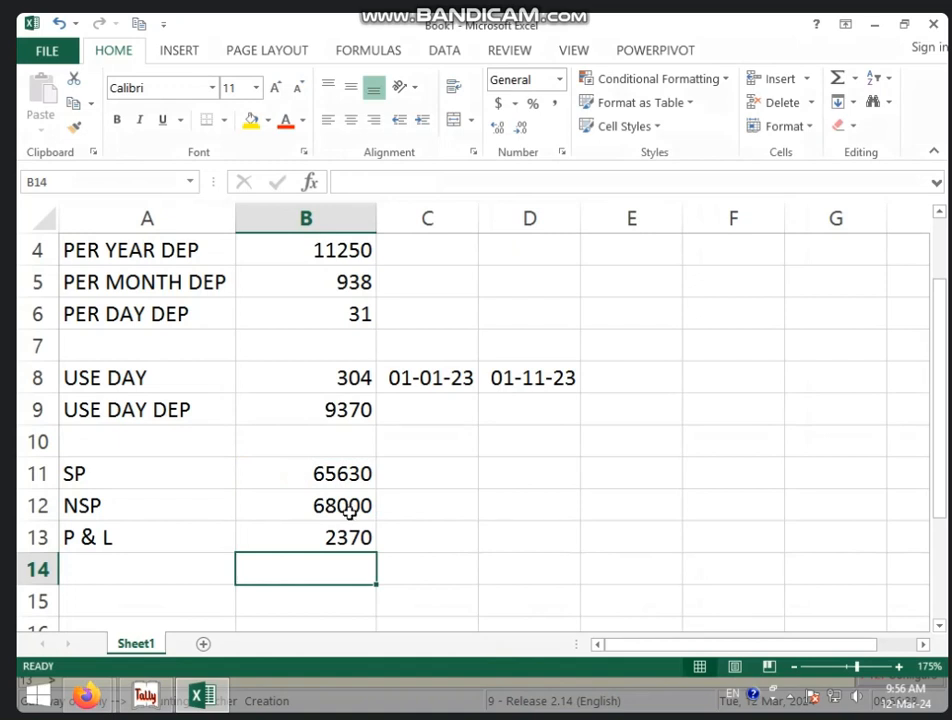
Step: Review the profit or loss in cell B13, the cost in A2 and the used-days depreciation in B9
click(365, 539)
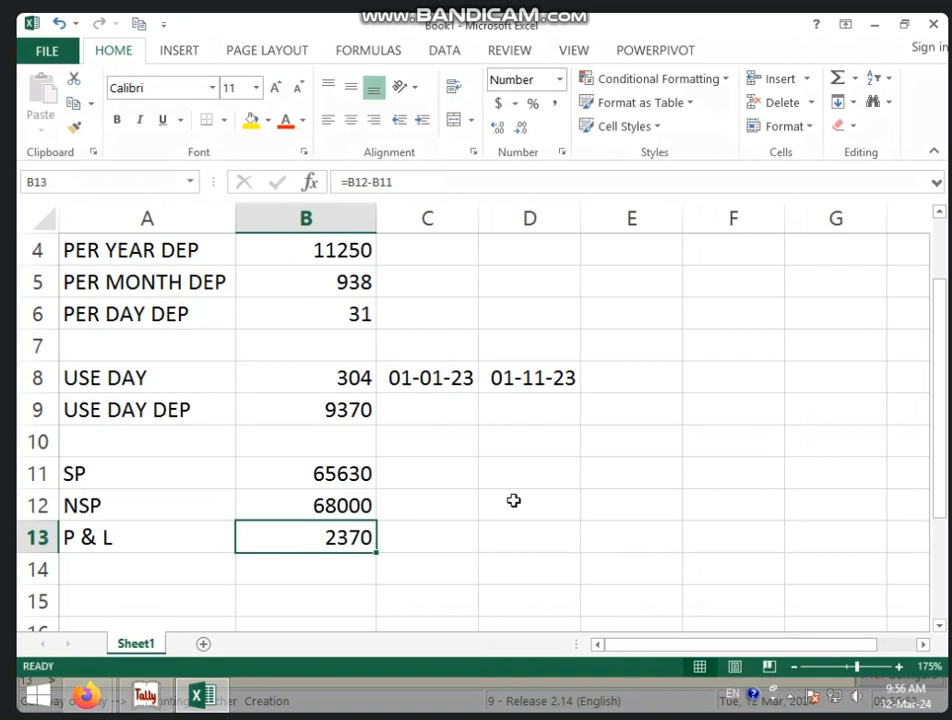
scroll(514, 497, up, 1)
click(200, 303)
click(208, 277)
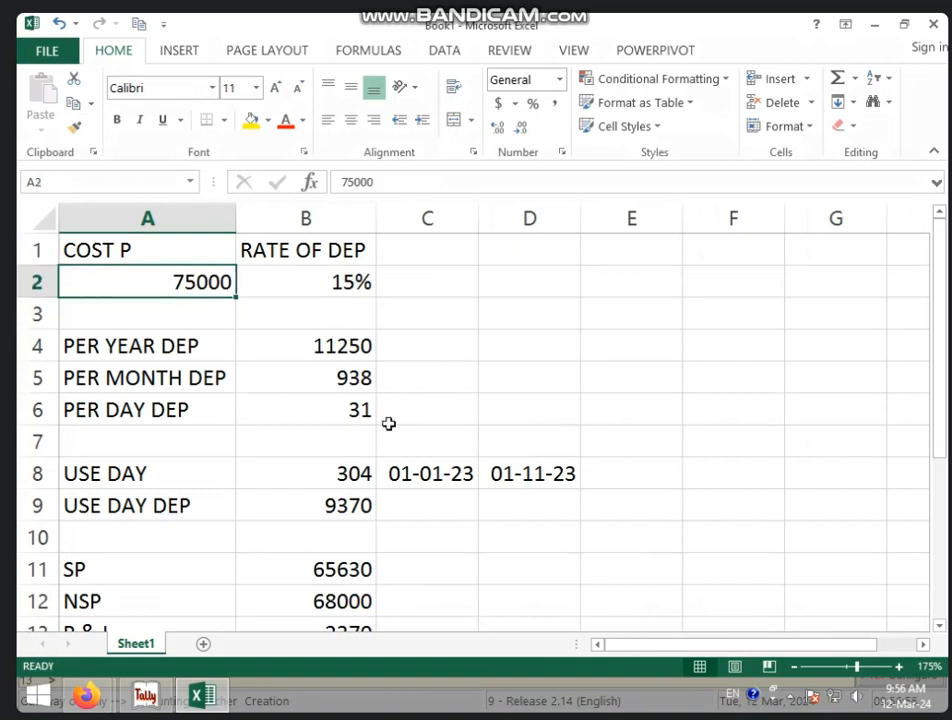
drag(270, 500, 347, 519)
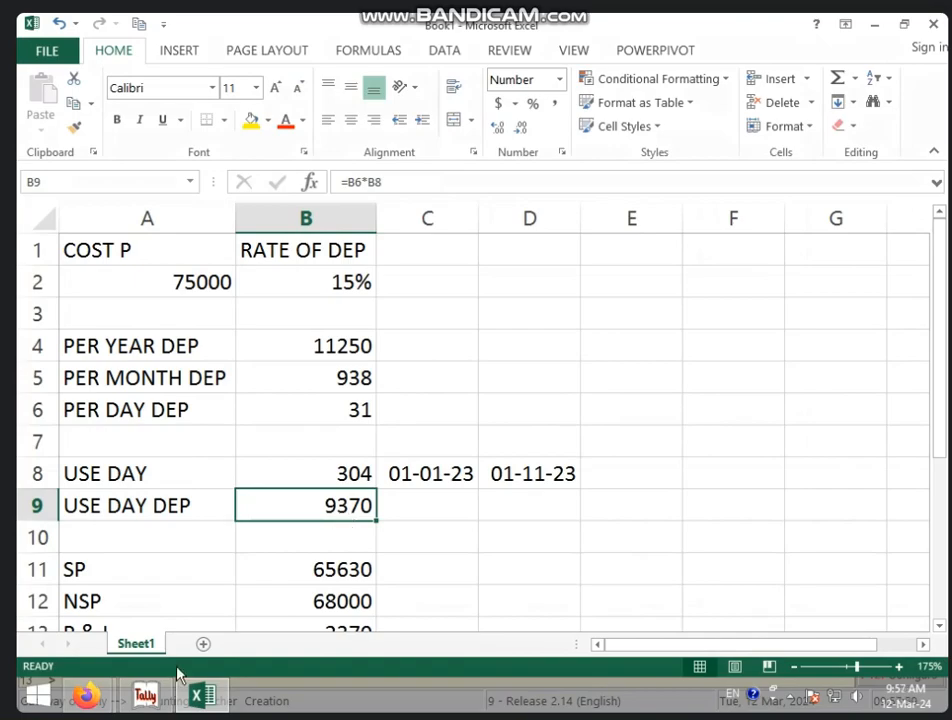
Step: Switch to Tally and, in a new Journal voucher, create the ledger "DEP. A/C" under Indirect Expenses
click(148, 694)
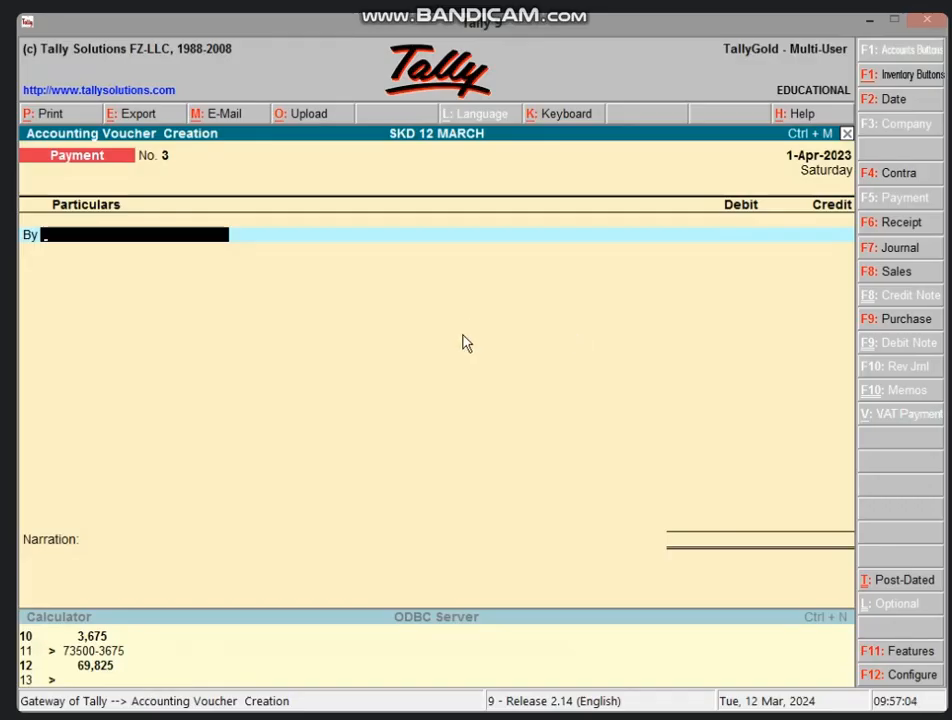
click(900, 248)
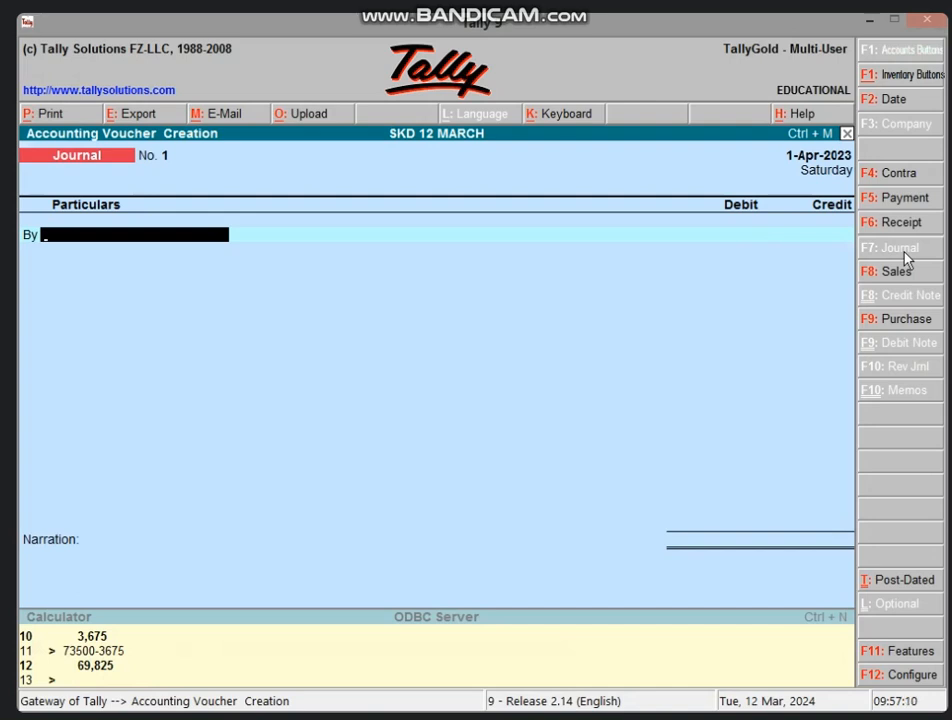
key(alt+c)
text(DEP)
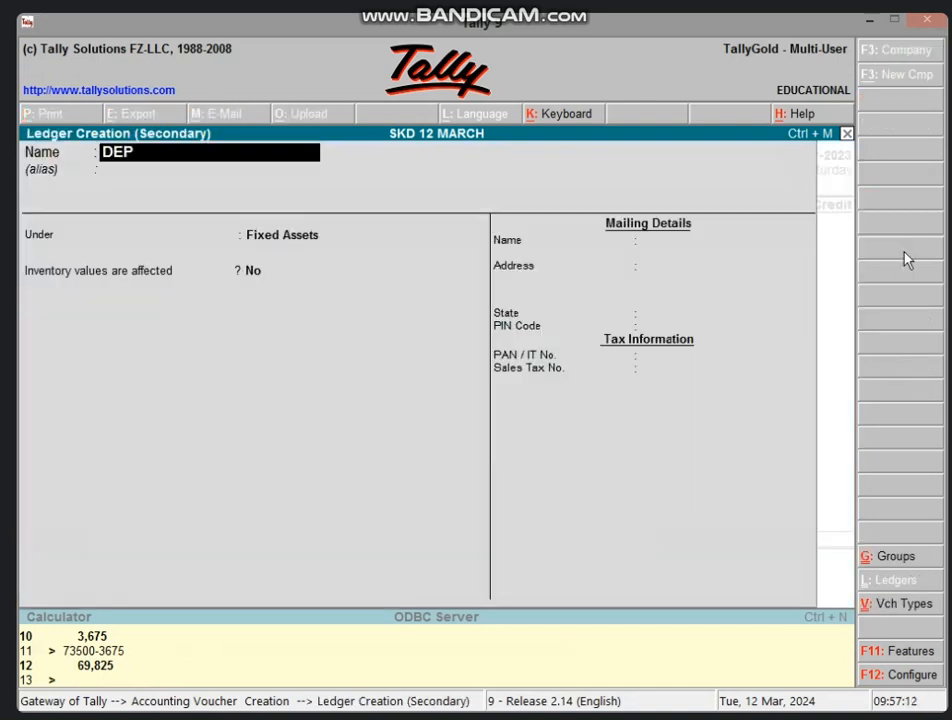
text(. A/C)
key(Return)
key(Return)
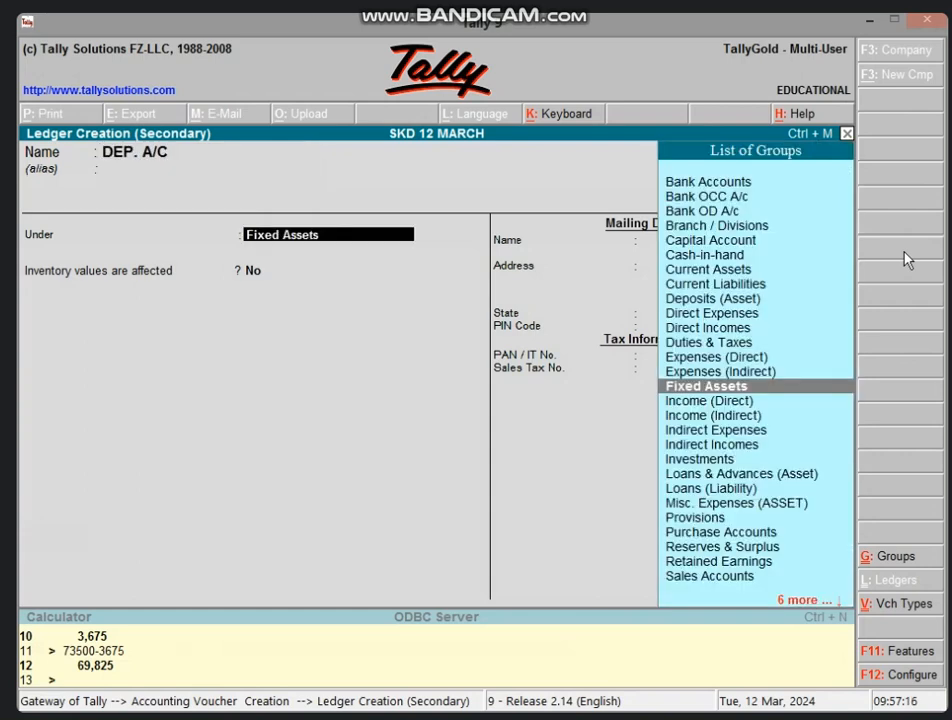
text(IND)
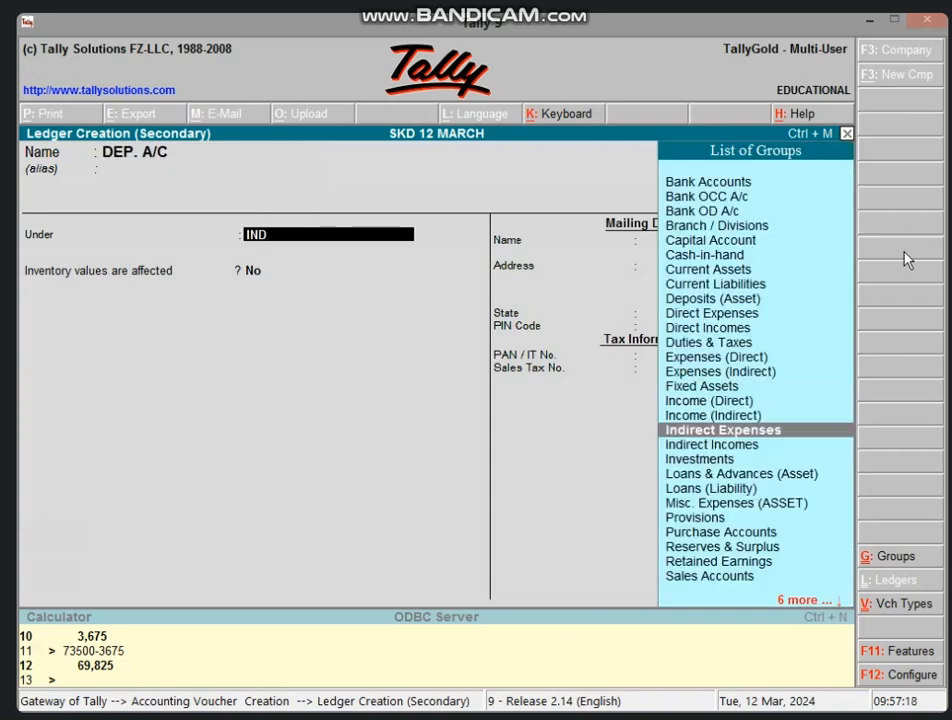
key(Return)
key(ctrl+a)
Step: Debit DEP. A/C with 9370 in the journal voucher, checking the amount against the used-days depreciation in the Excel sheet
text(9730)
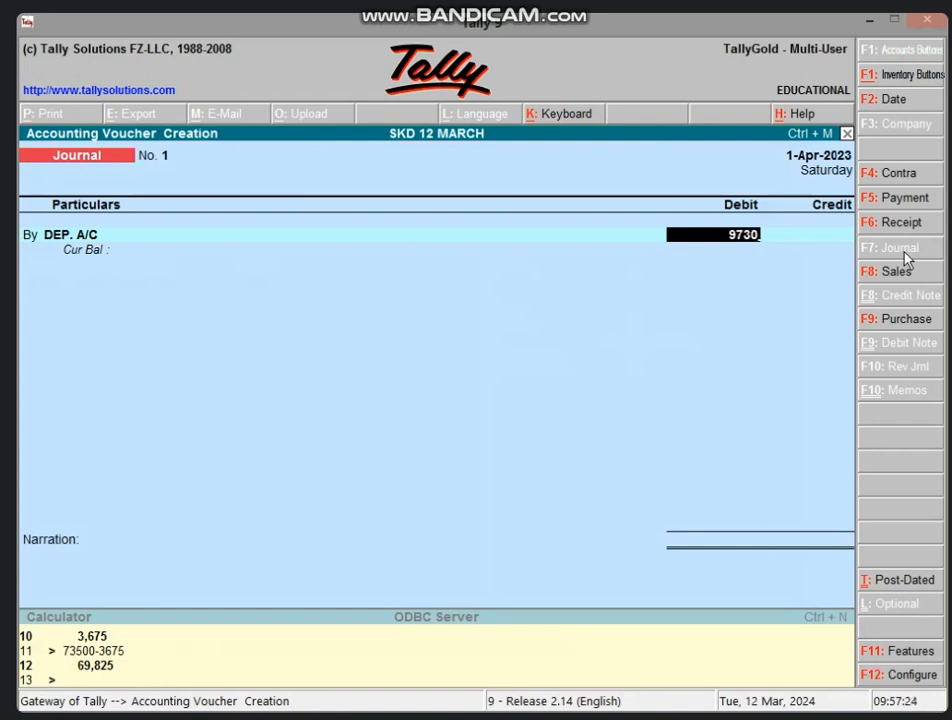
key(BackSpace)
key(BackSpace)
key(BackSpace)
text(370)
click(869, 19)
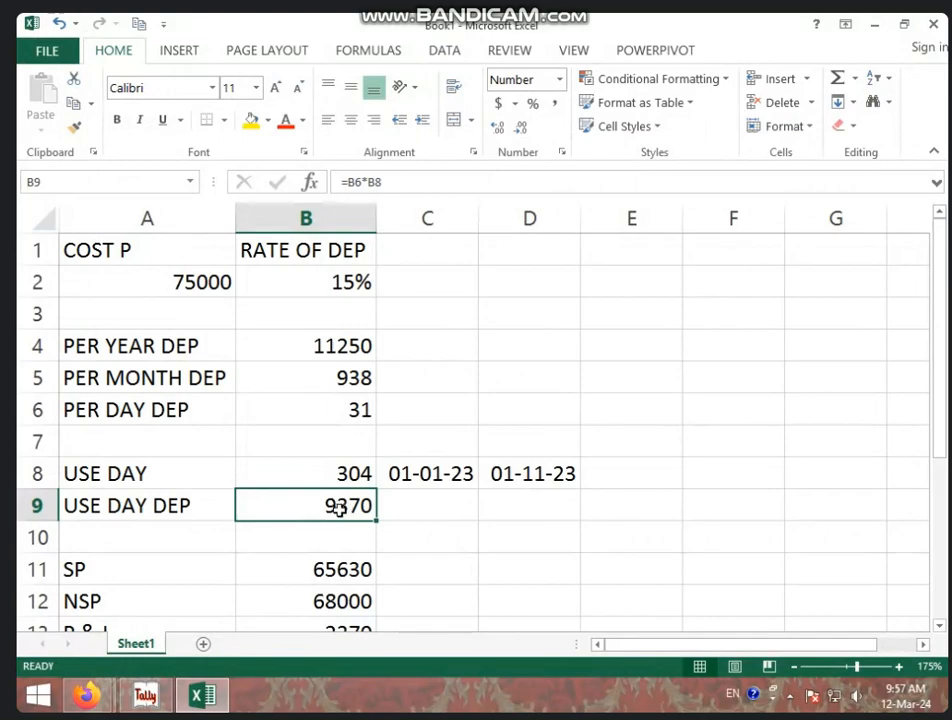
click(145, 694)
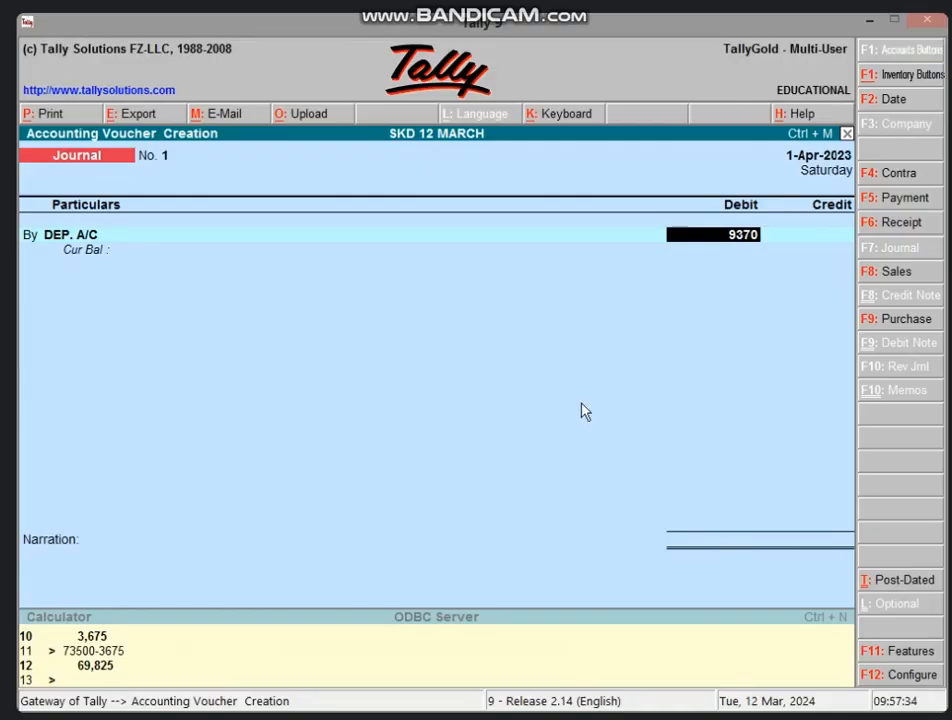
key(Return)
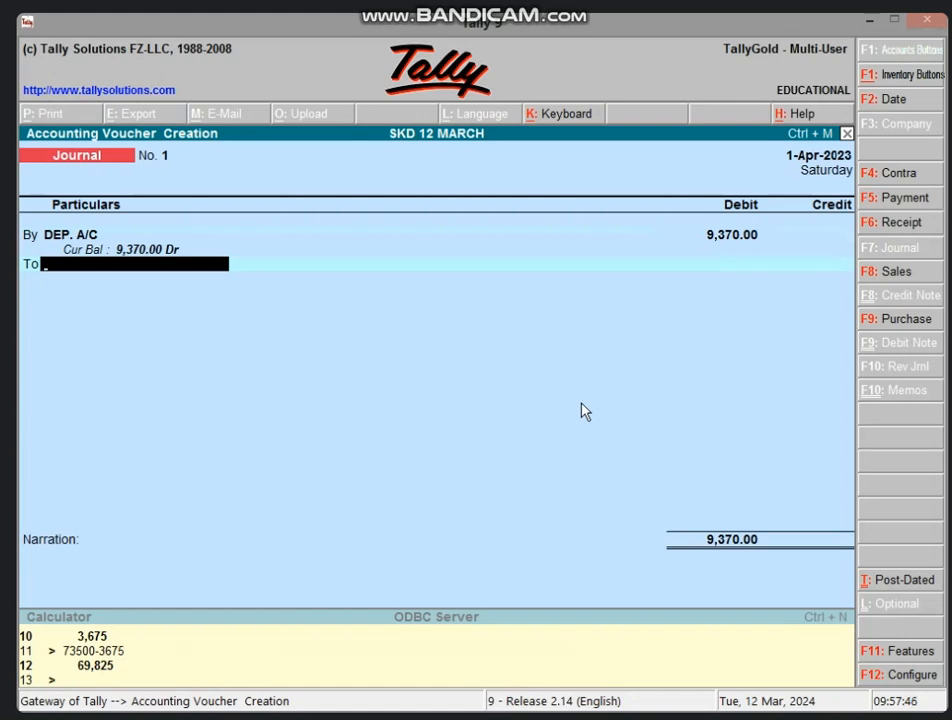
Step: Credit Fur. A/c with 9,370 and save the depreciation journal voucher without a narration
text(F)
key(Return)
key(Return)
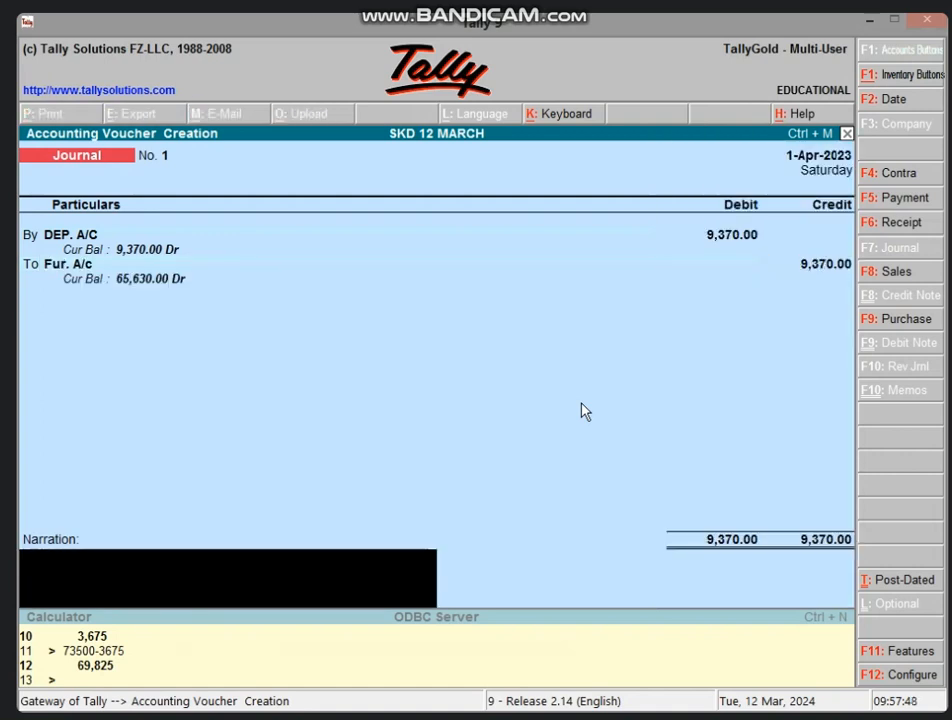
key(Return)
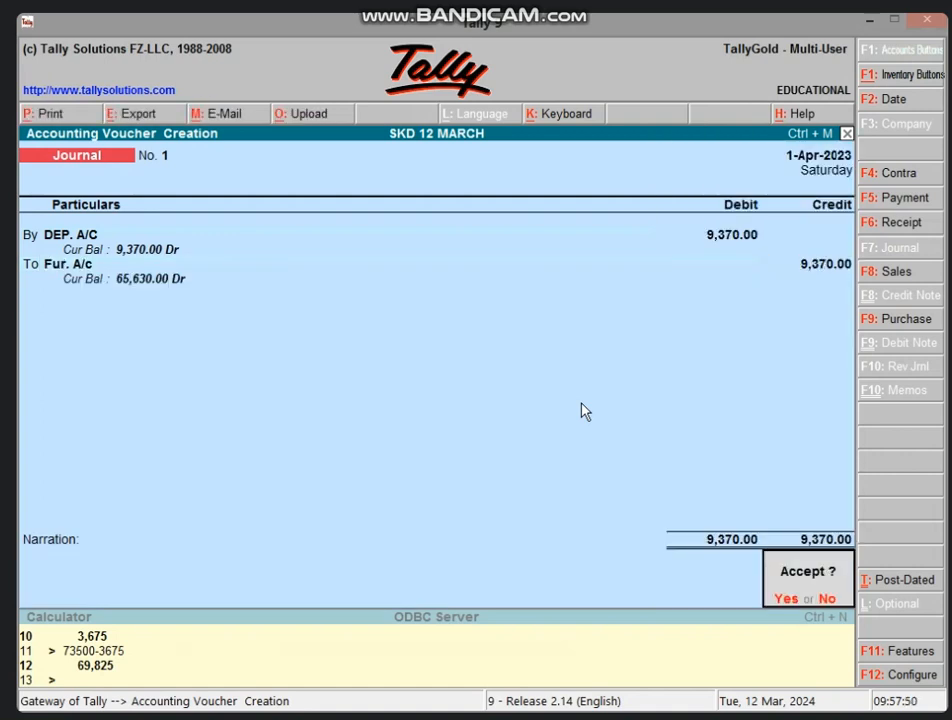
key(Return)
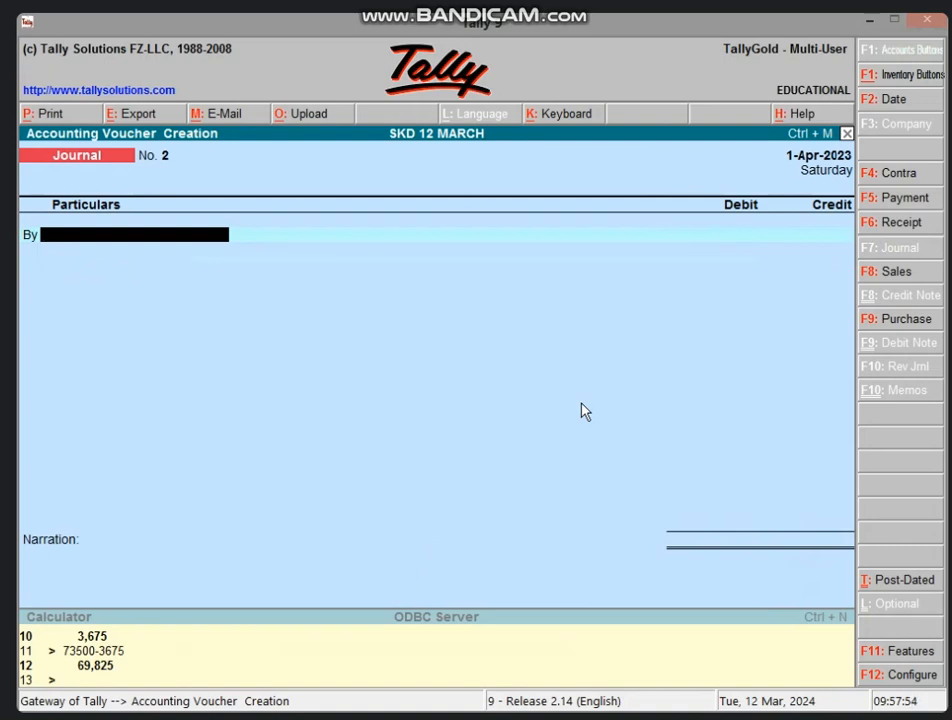
Step: Start a Receipt voucher and credit Fur. A/c with 68000 for the furniture sale
click(905, 228)
text(F)
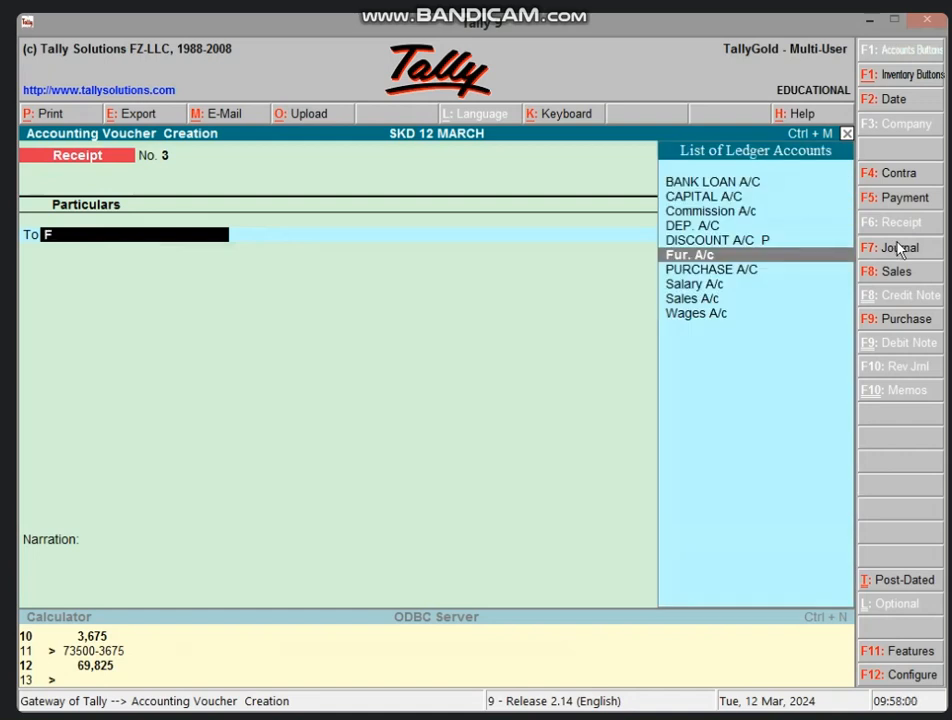
key(Return)
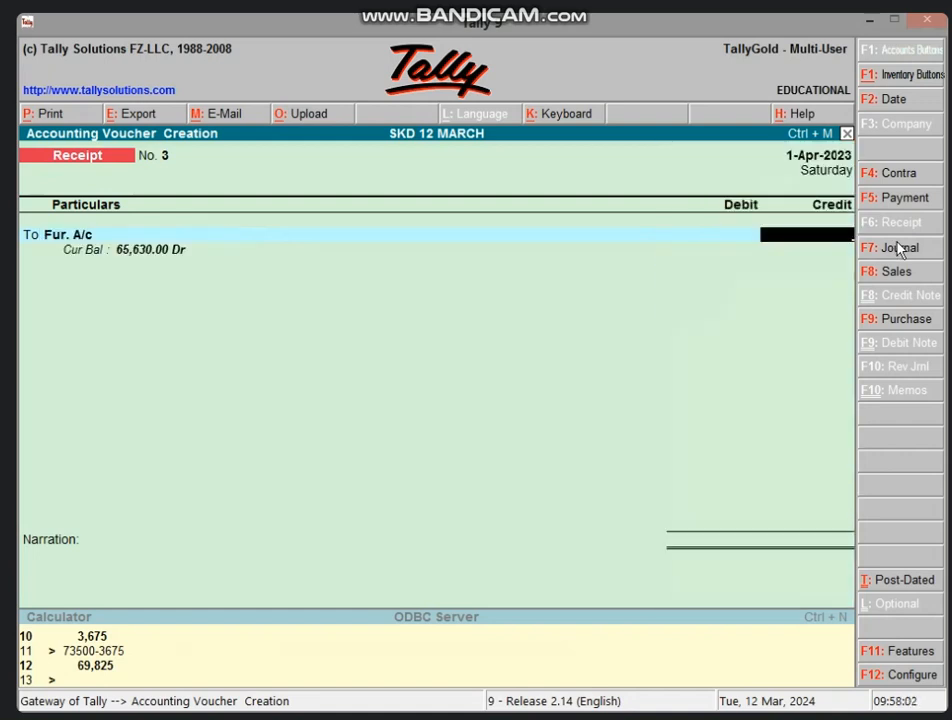
text(65)
key(BackSpace)
key(BackSpace)
text(68000)
key(Return)
Step: Debit Cash with 68,000 and save the furniture sale receipt without a narration
text(CAS)
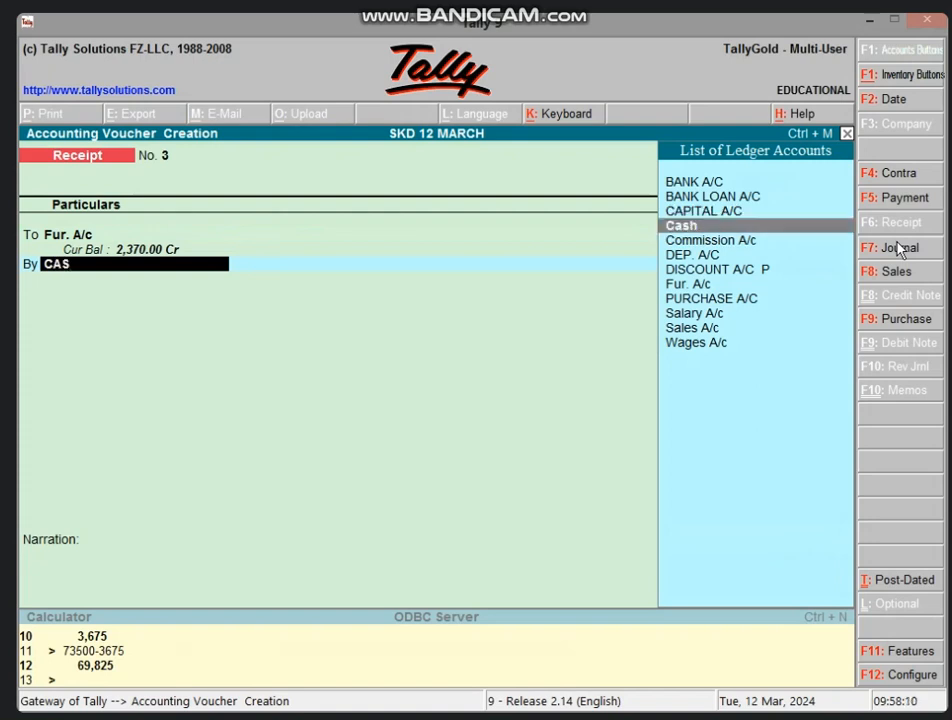
key(Return)
key(Return)
key(Return)
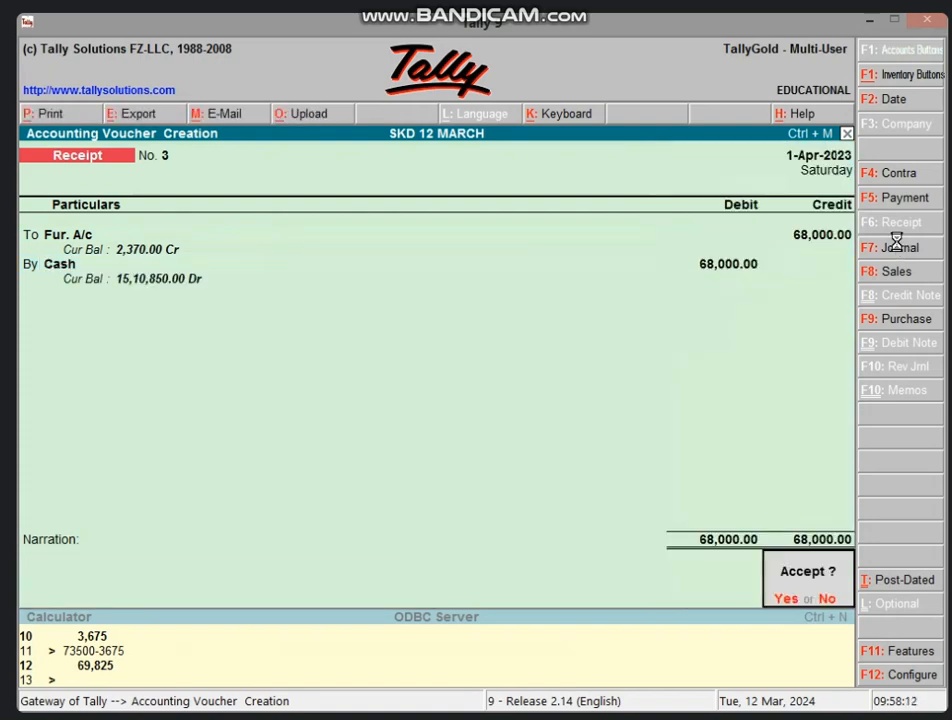
key(Return)
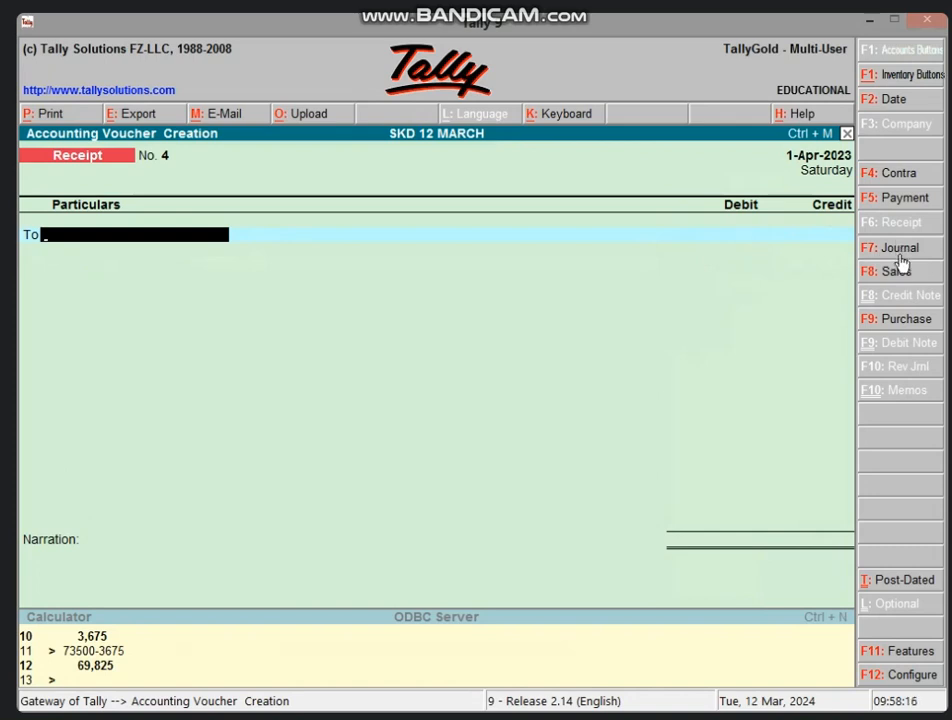
Step: Start a new Journal voucher and debit Fur. A/c with 2,370, the profit on the furniture sale
click(899, 252)
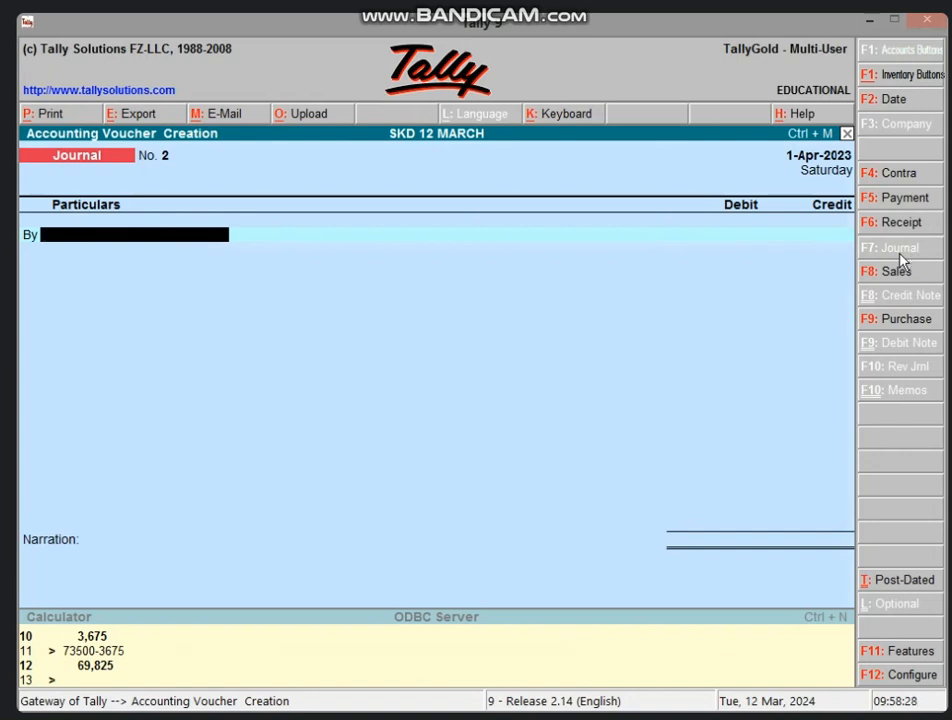
text(F)
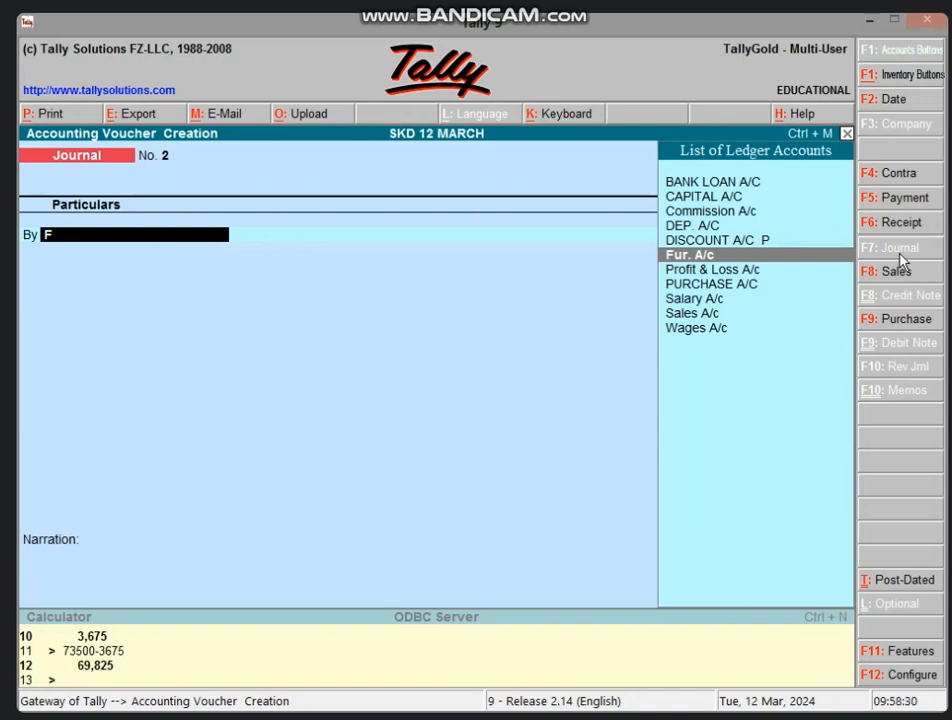
key(Return)
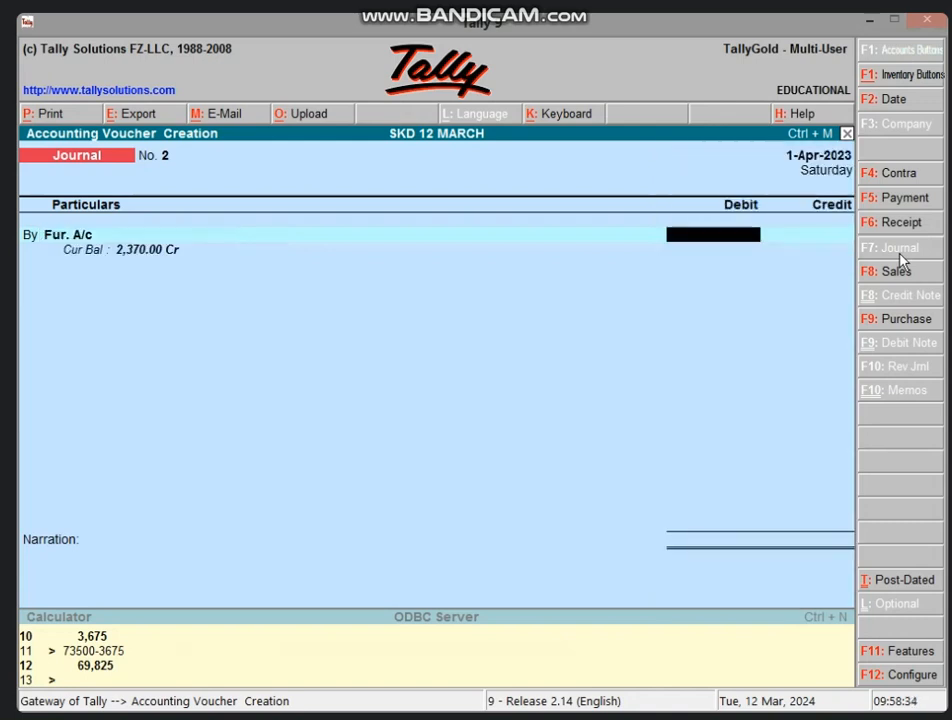
text(2,)
text(3)
text(70)
key(Return)
key(Return)
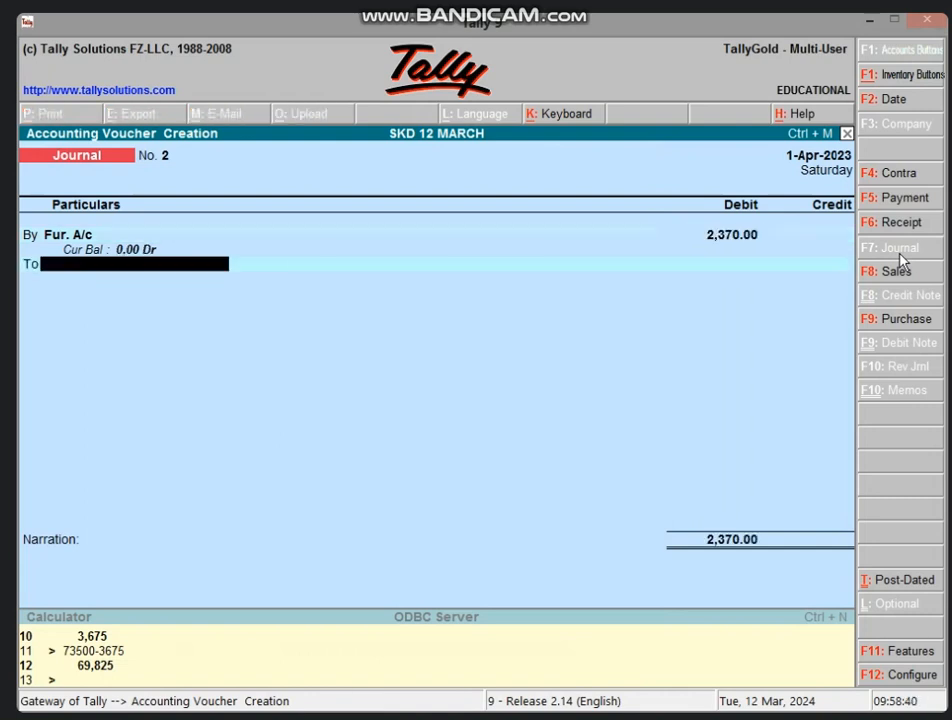
Step: Credit Profit & Loss A/c with 2,370, save the journal voucher, and return to the Gateway of Tally
text(P)
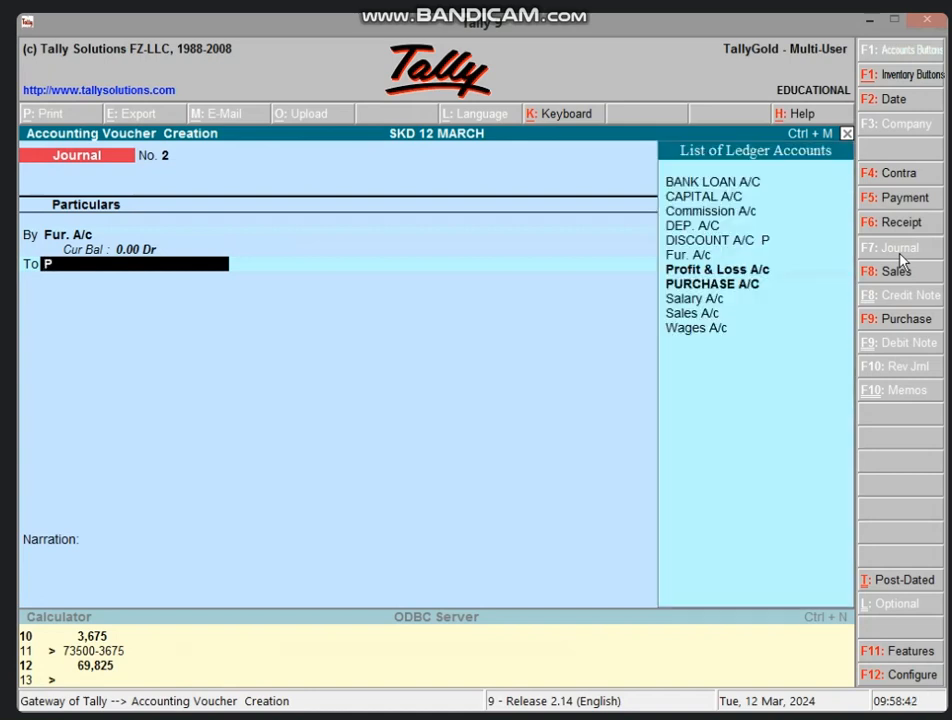
key(Down)
key(Up)
key(Return)
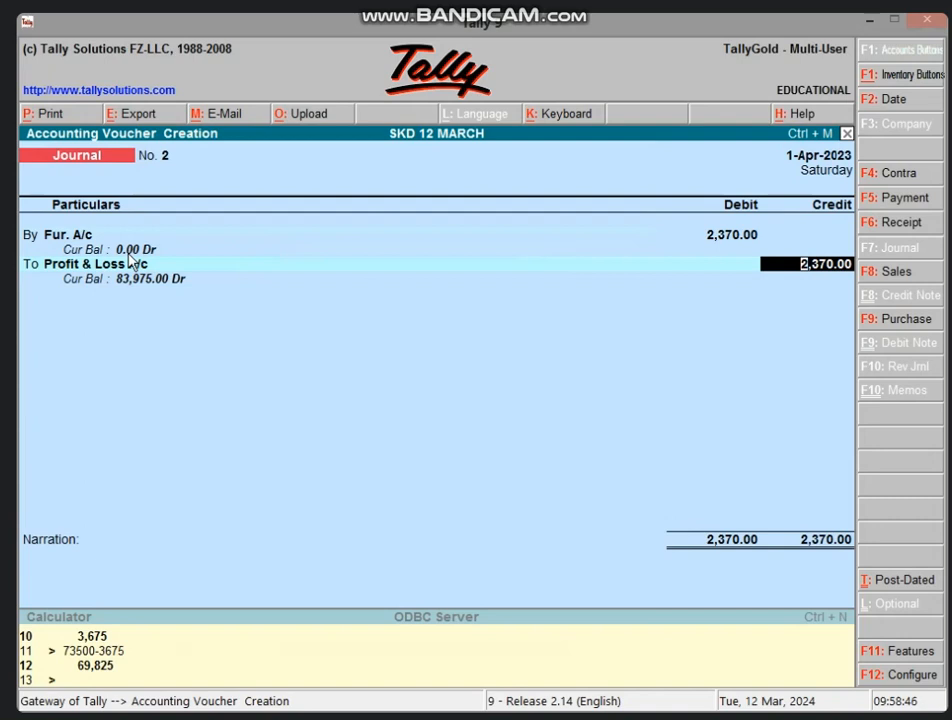
key(Return)
key(Return)
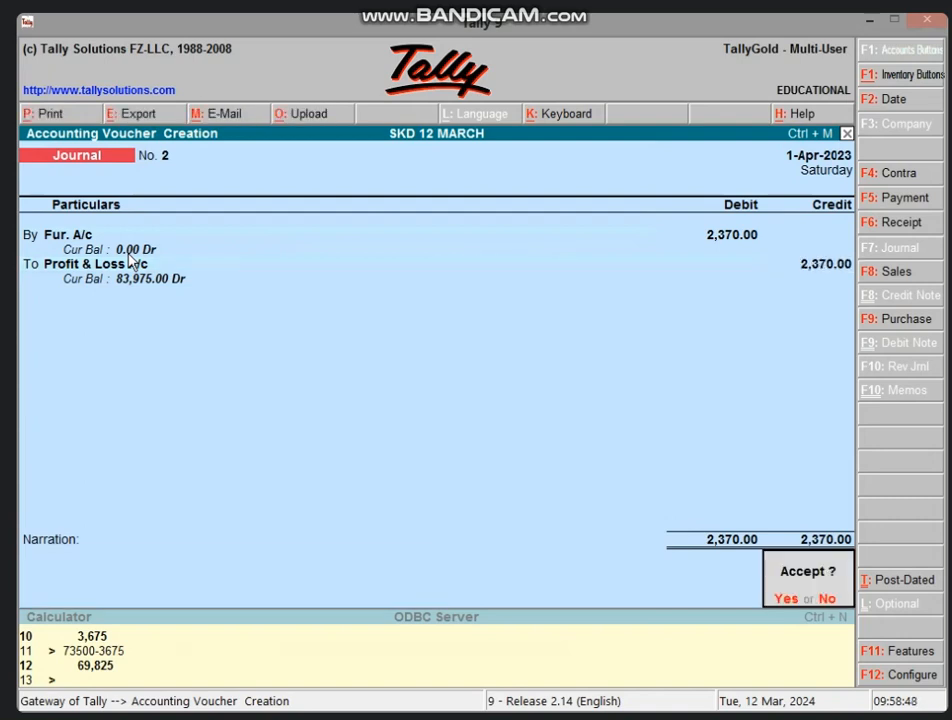
key(Return)
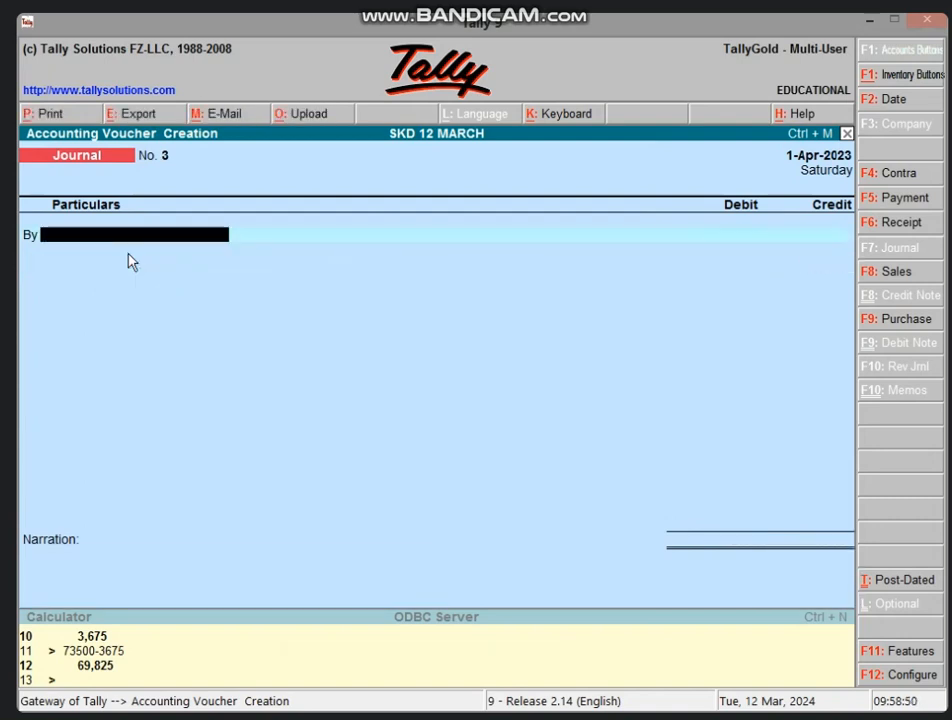
key(Escape)
key(Return)
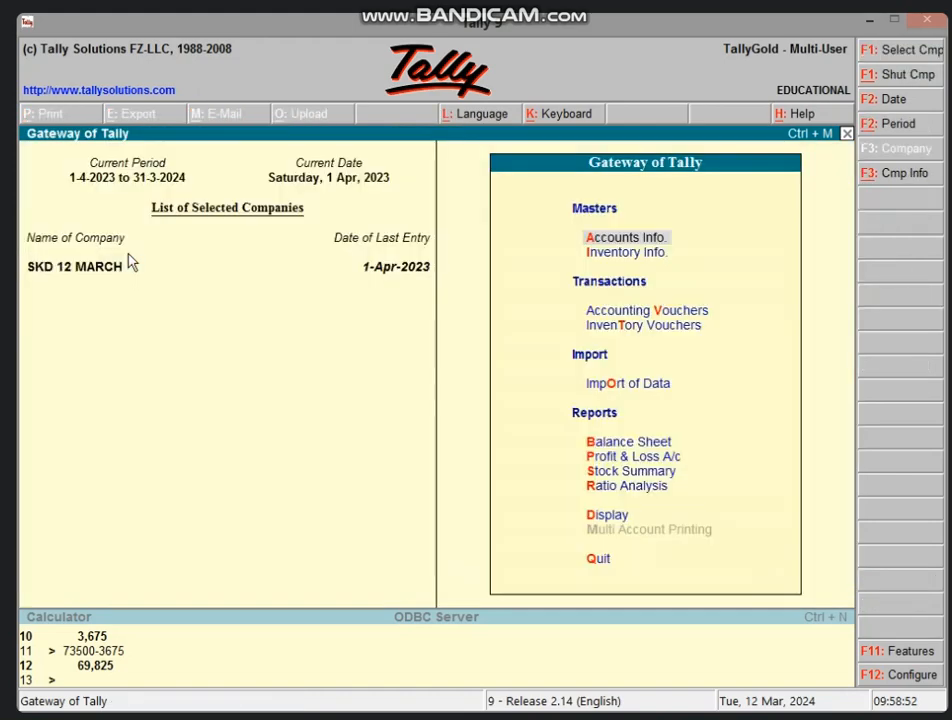
Step: Review the Balance Sheet of SKD 12 MARCH for the fixed assets and Profit & Loss A/c entries
key(b)
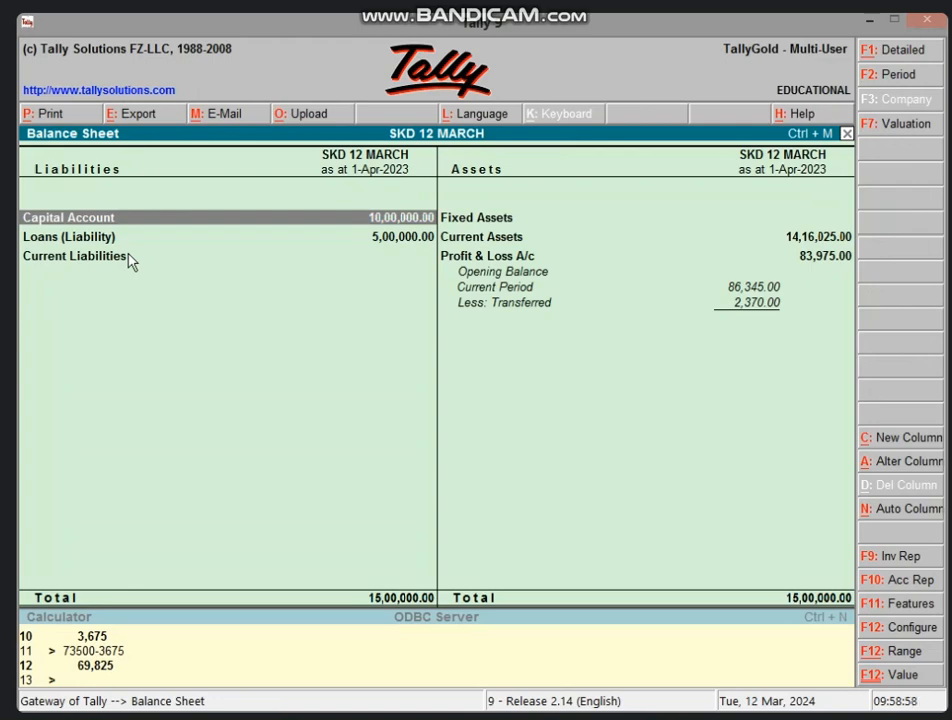
key(Escape)
key(Escape)
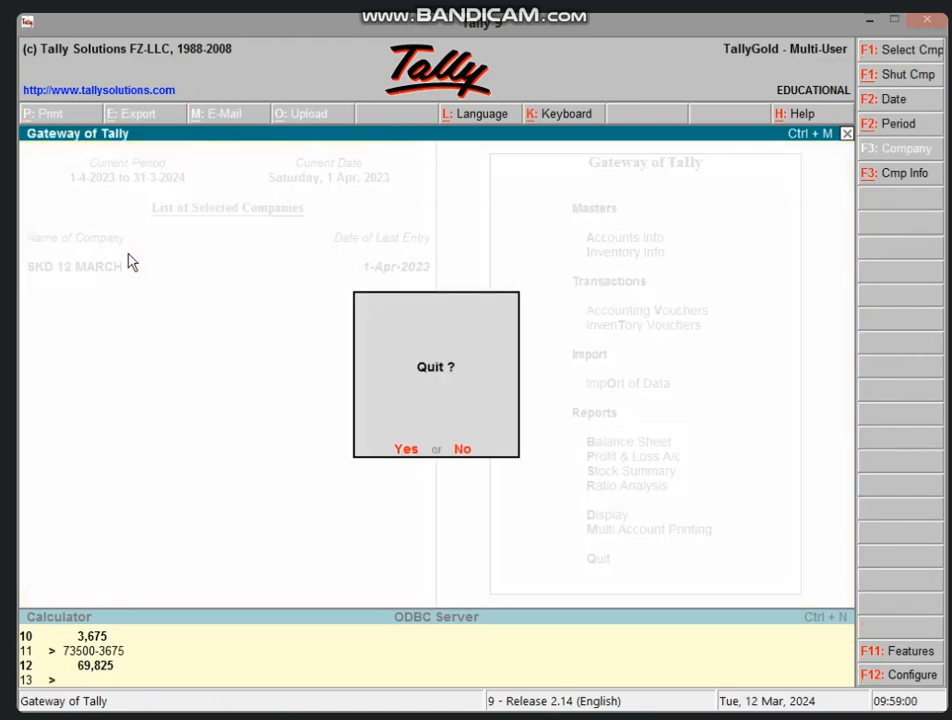
key(Escape)
Step: Review the Profit & Loss A/c report for the company's indirect expenses and net result
key(p)
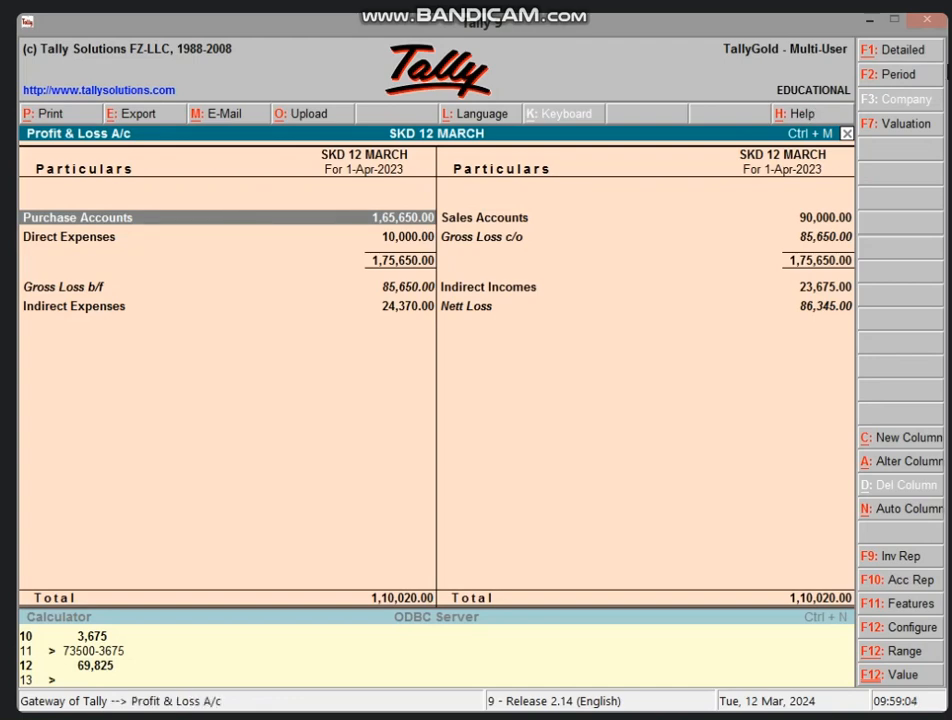
key(Escape)
key(Escape)
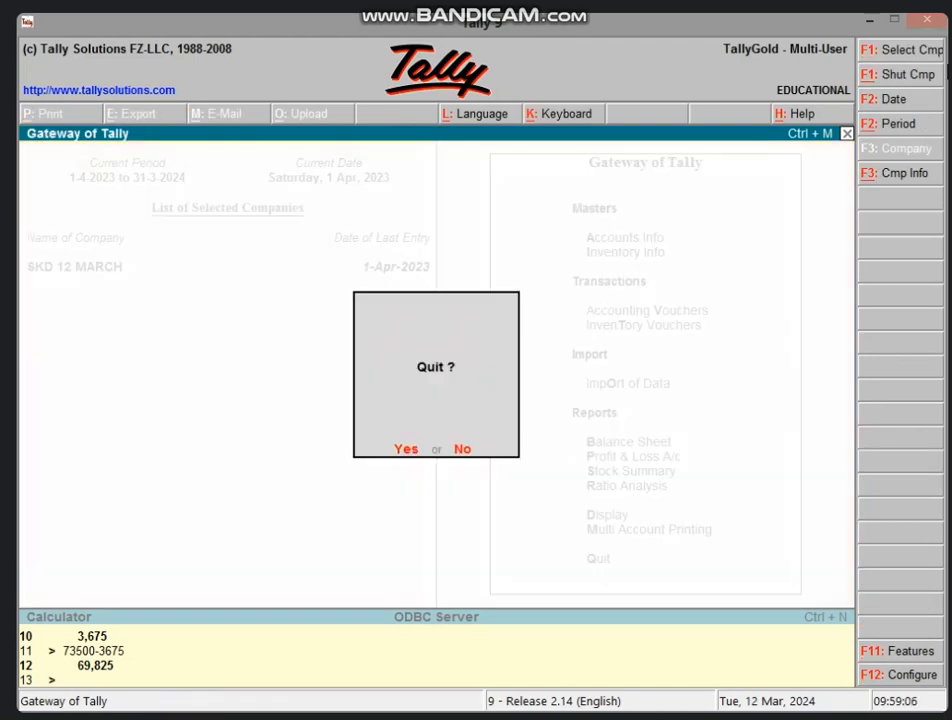